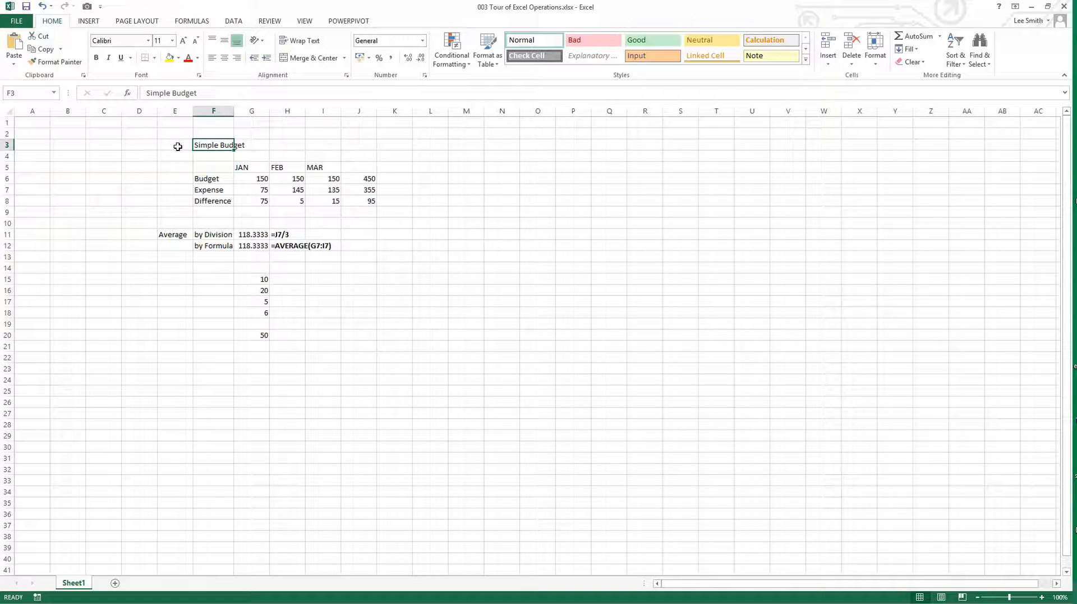
Try bold, italic and underline formatting on the Simple Budget title in F3 and clear it again
left_click(96, 57)
left_click(108, 57)
left_click(121, 61)
left_click(108, 58)
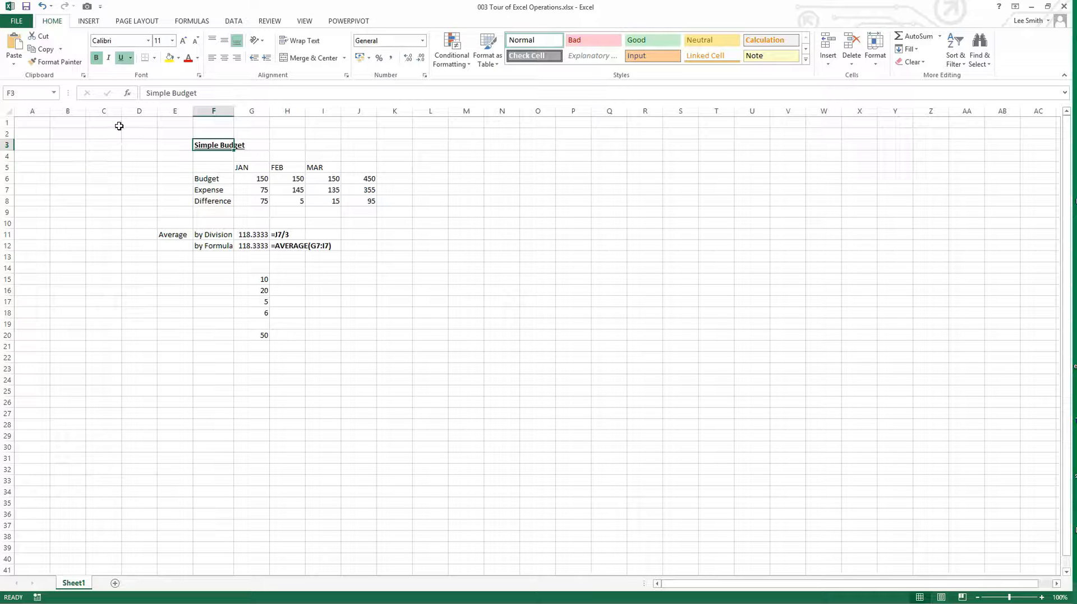
left_click(96, 58)
left_click(122, 59)
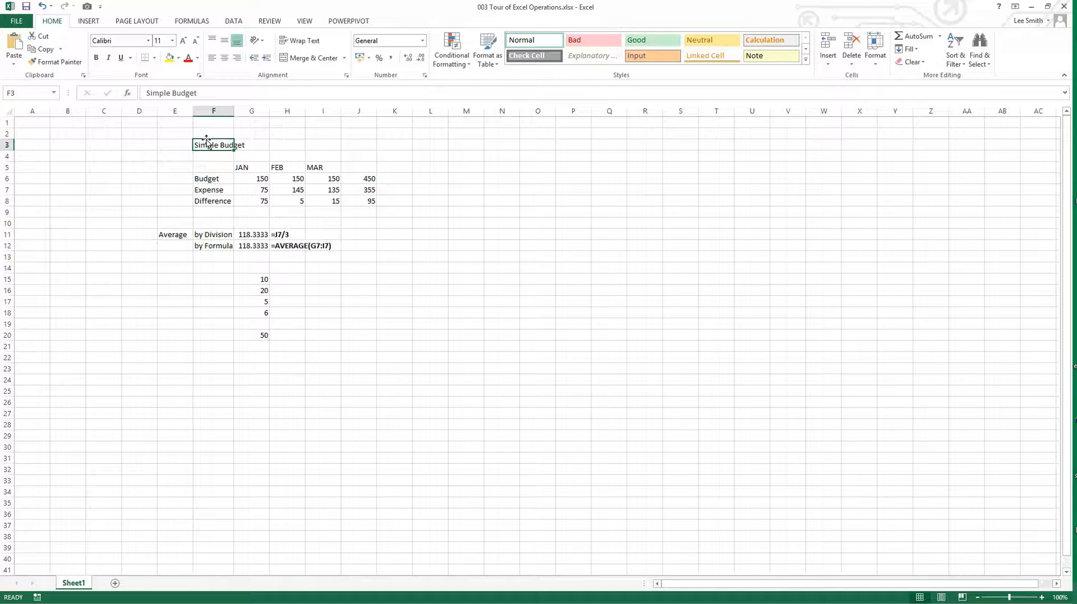
Make the Simple Budget title in F3 bold and deselect the cell
left_click(96, 58)
left_click(134, 155)
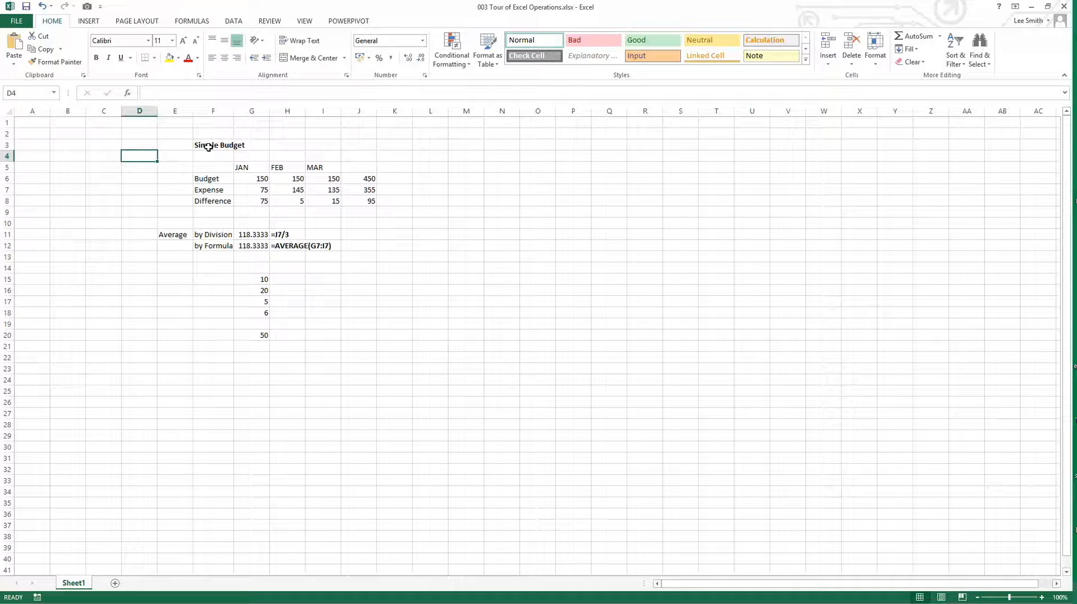
Try Merge & Center for the title across F3:J3 and undo the merge
left_click_drag(208, 147, 364, 149)
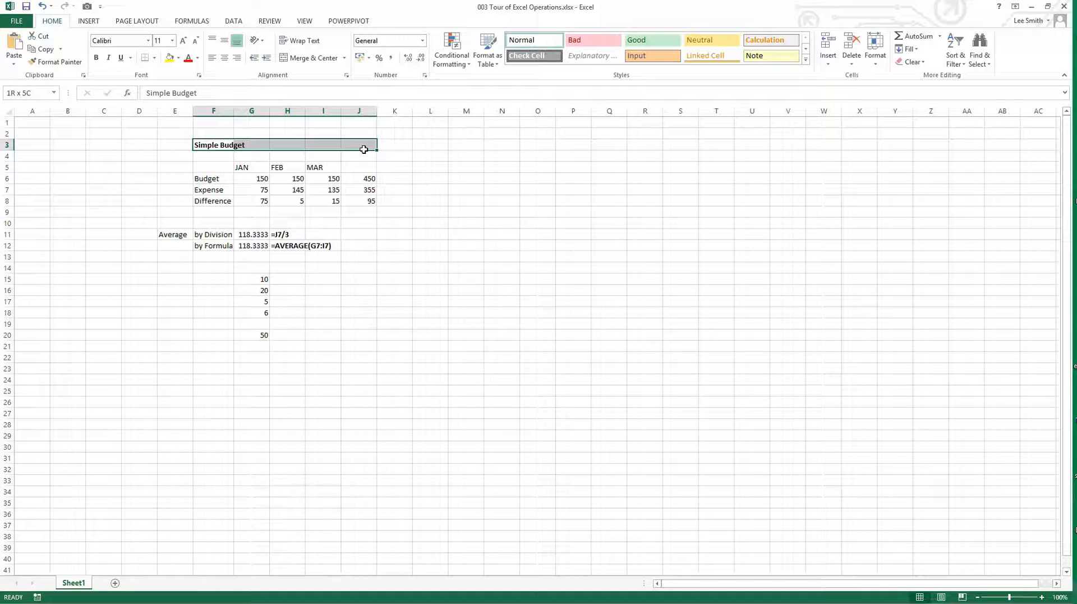
left_click(307, 58)
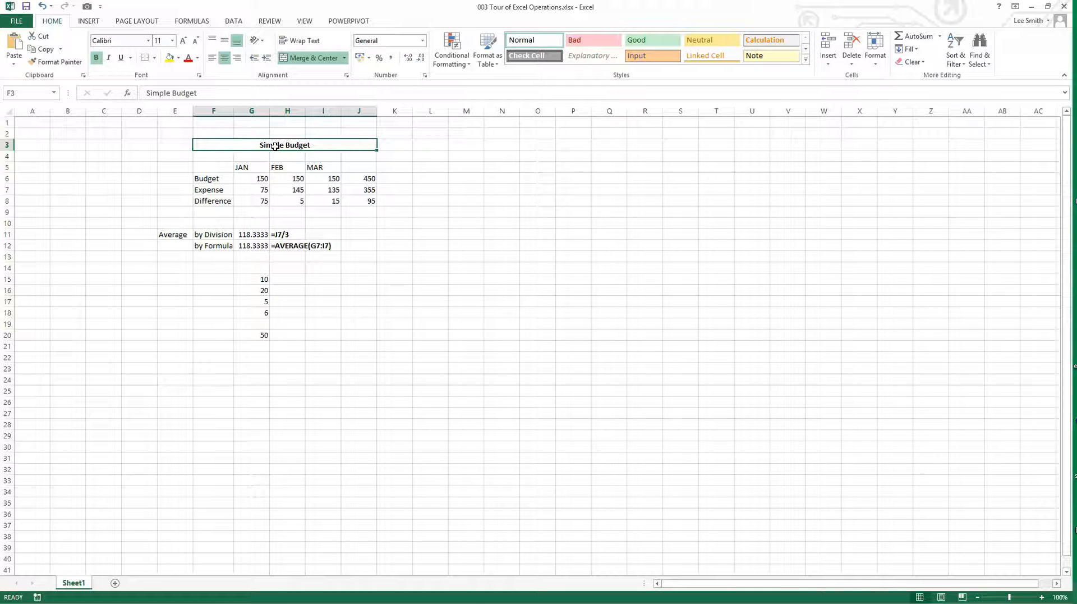
left_click(42, 7)
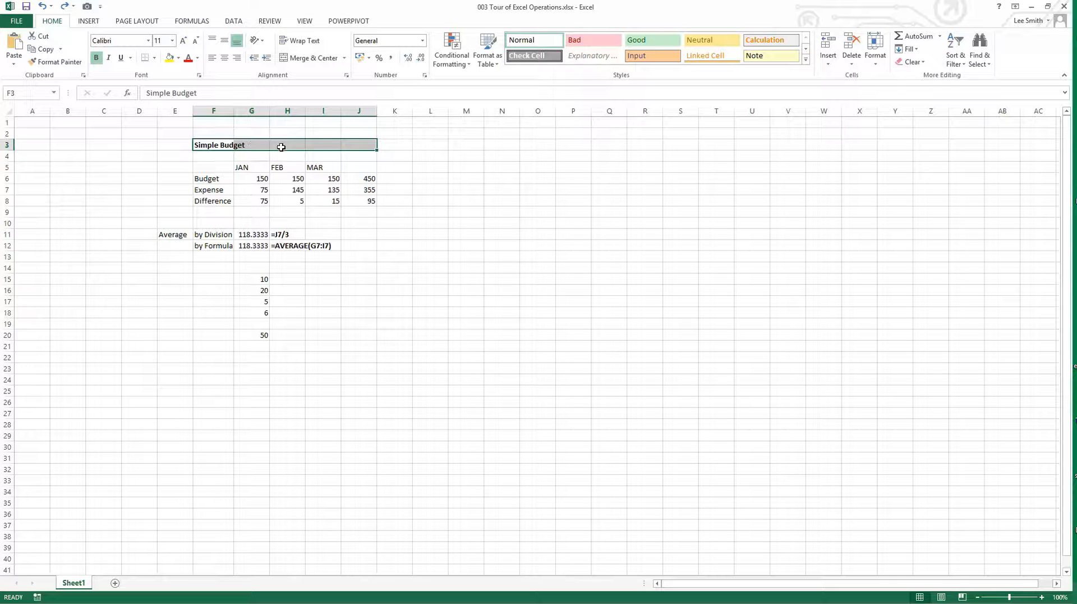
Set the horizontal alignment of F3:J3 to Center Across Selection so the title is centered without merging cells
right_click(349, 146)
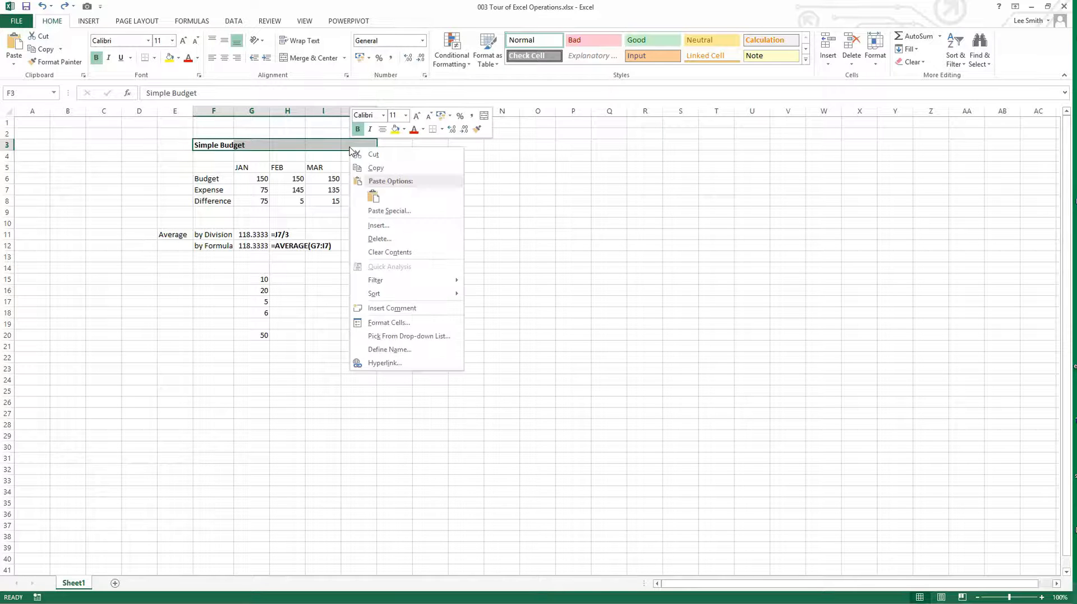
left_click(426, 322)
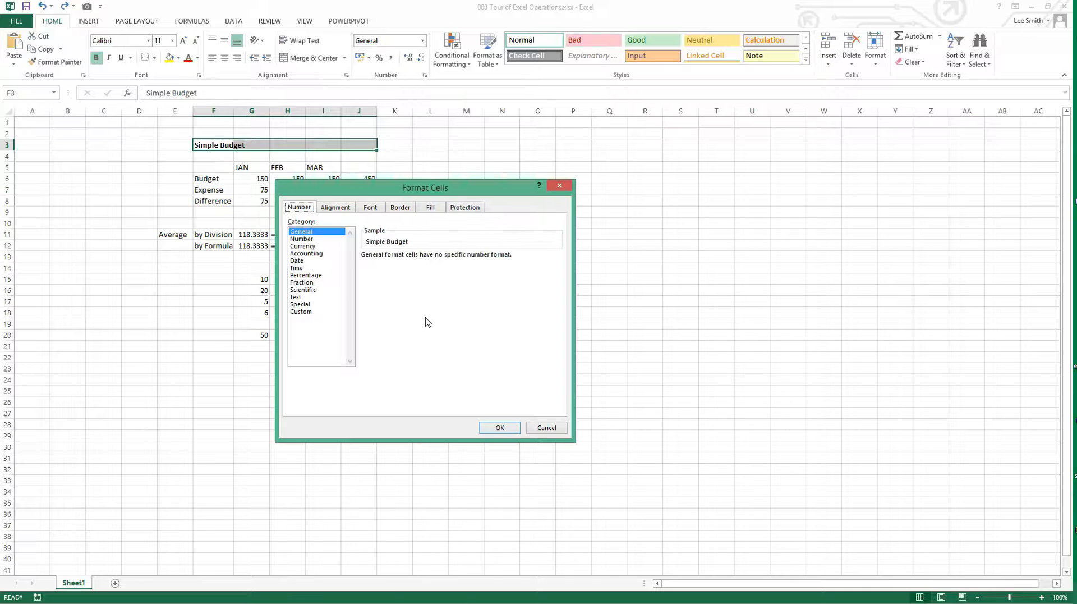
left_click(339, 208)
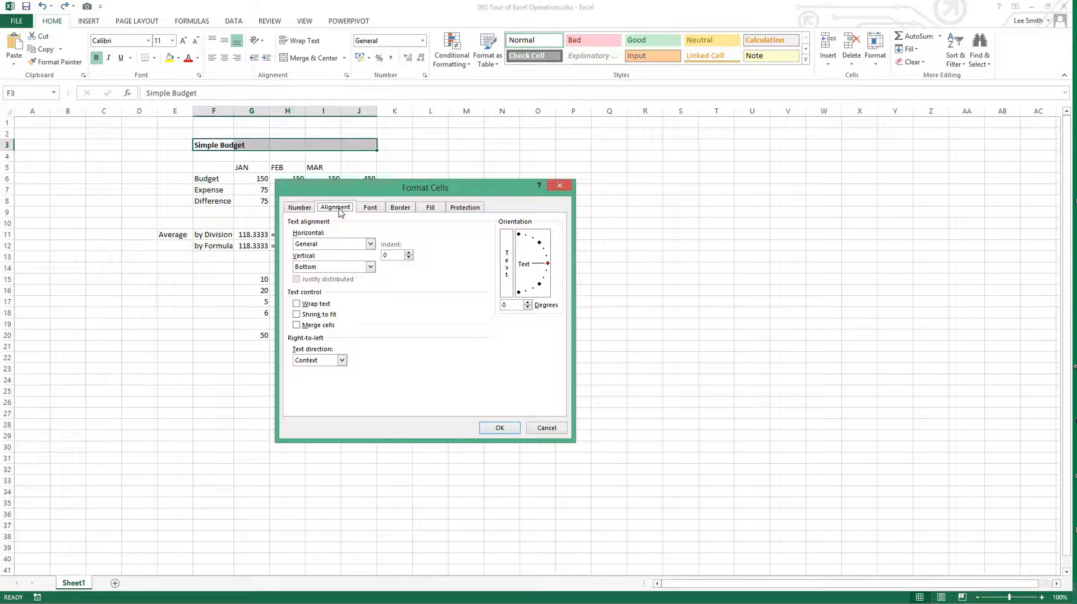
left_click(370, 244)
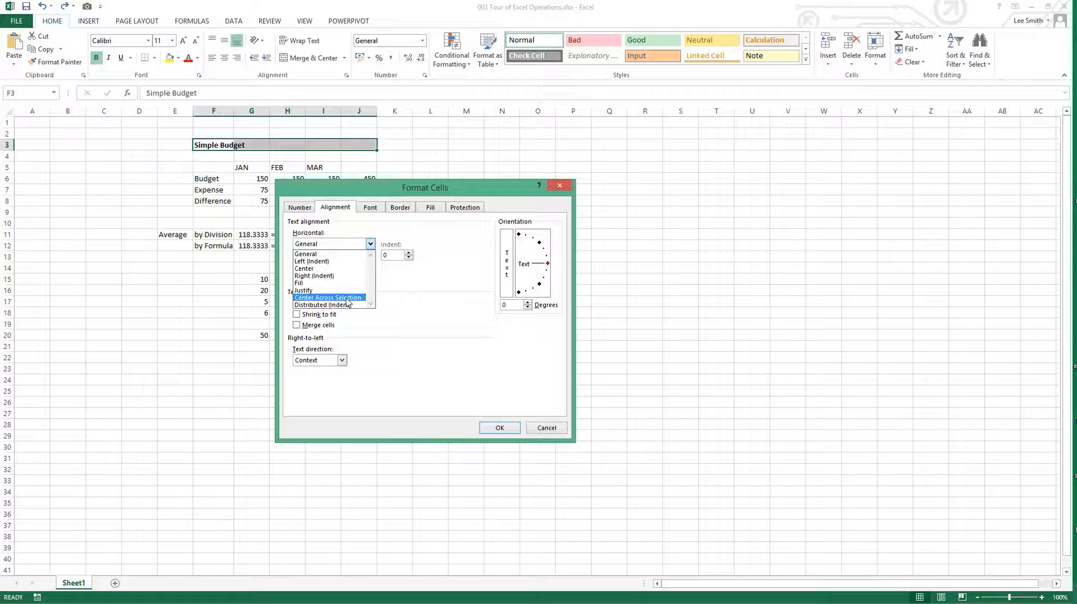
left_click(347, 298)
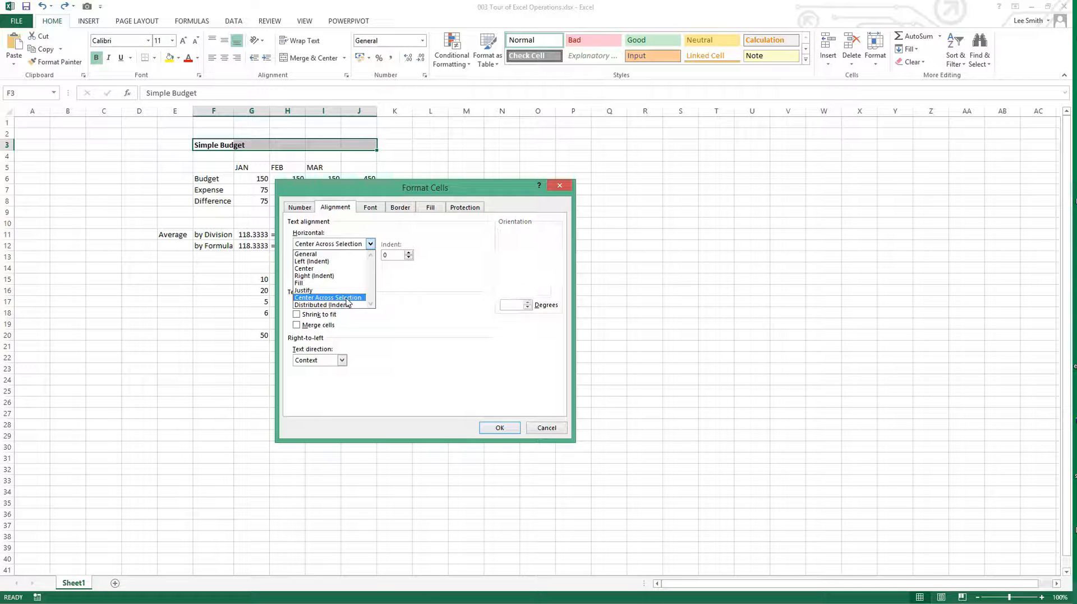
left_click(505, 427)
left_click(396, 290)
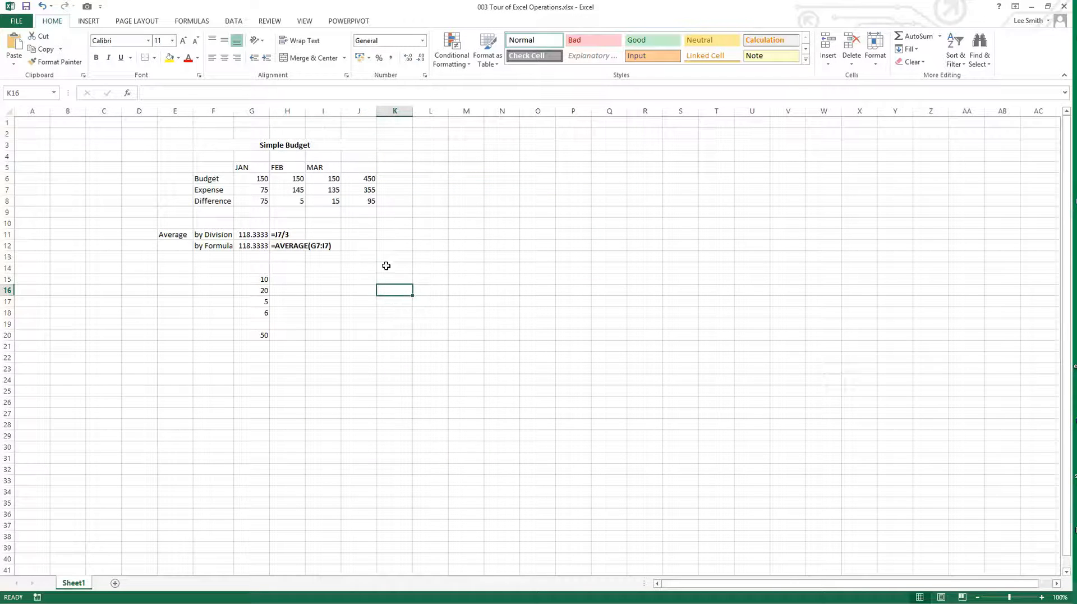
Check the individual cells of row 3 from J3 back to F3 to see which one holds the title
left_click(336, 148)
left_click(356, 144)
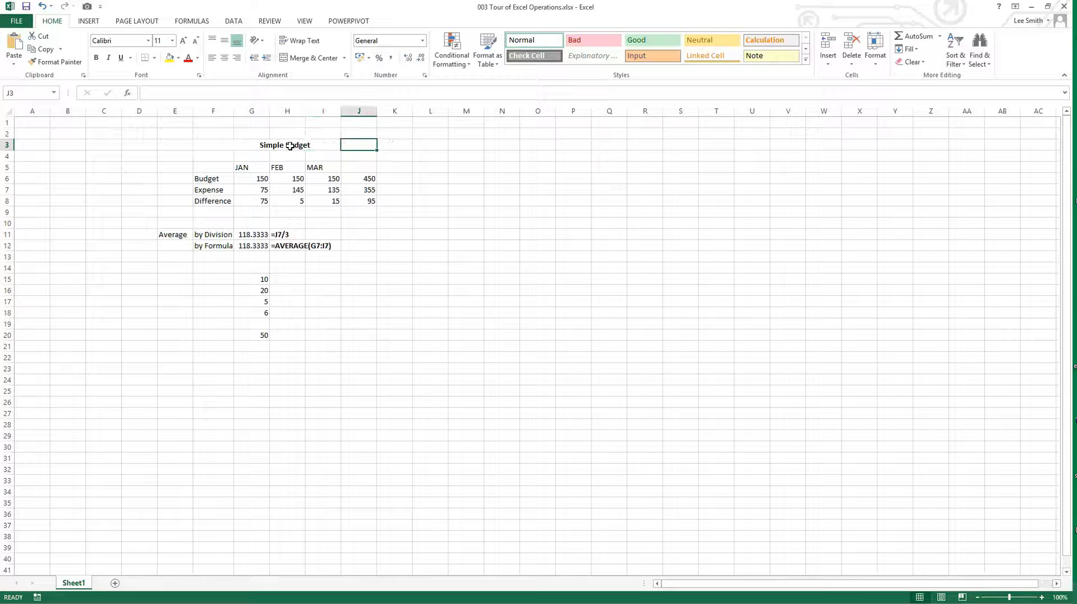
left_click(294, 146)
left_click(255, 146)
left_click(212, 147)
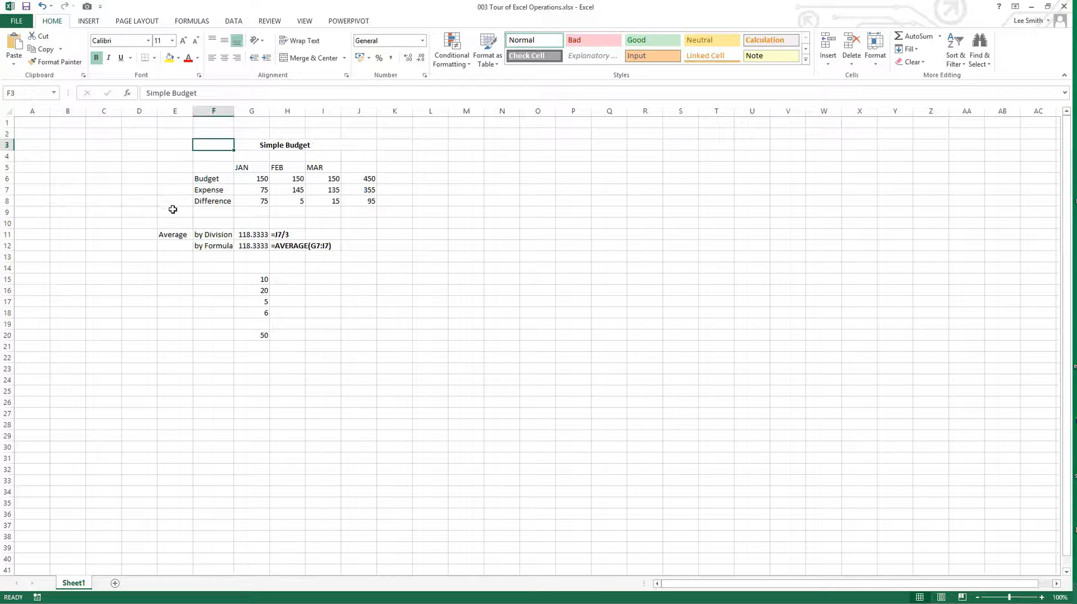
left_click(148, 212)
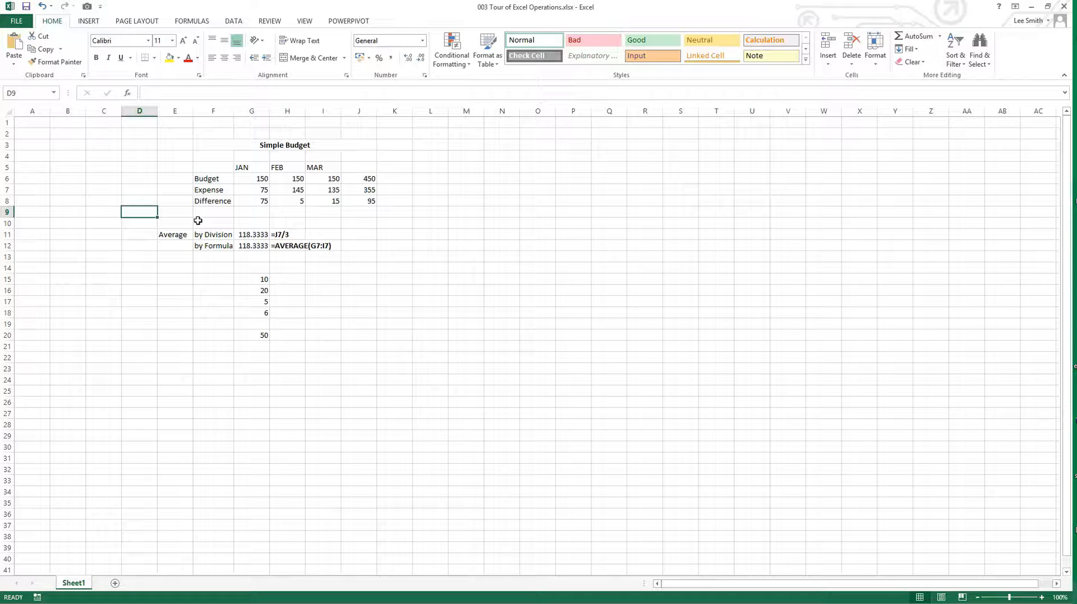
left_click(273, 145)
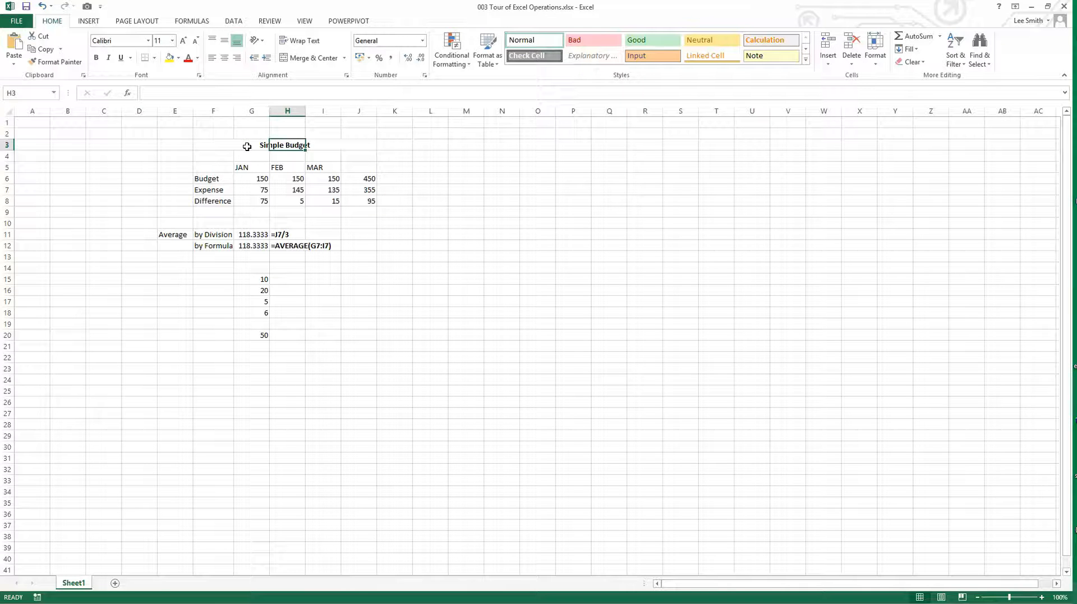
Enlarge the Simple Budget title in F3 to font size 16 and reduce it to 12
left_click(220, 145)
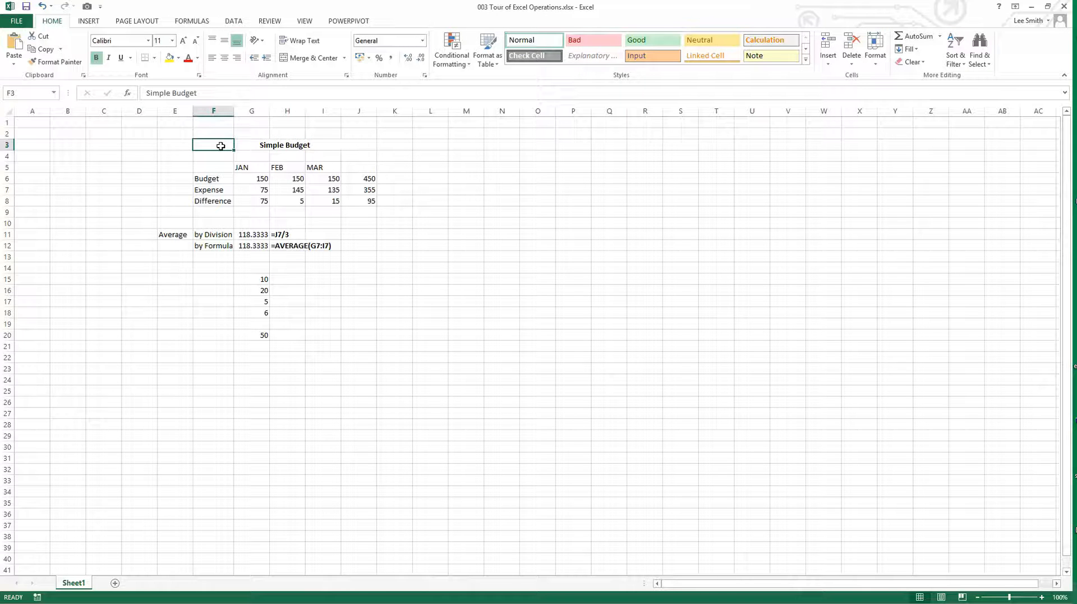
left_click(184, 42)
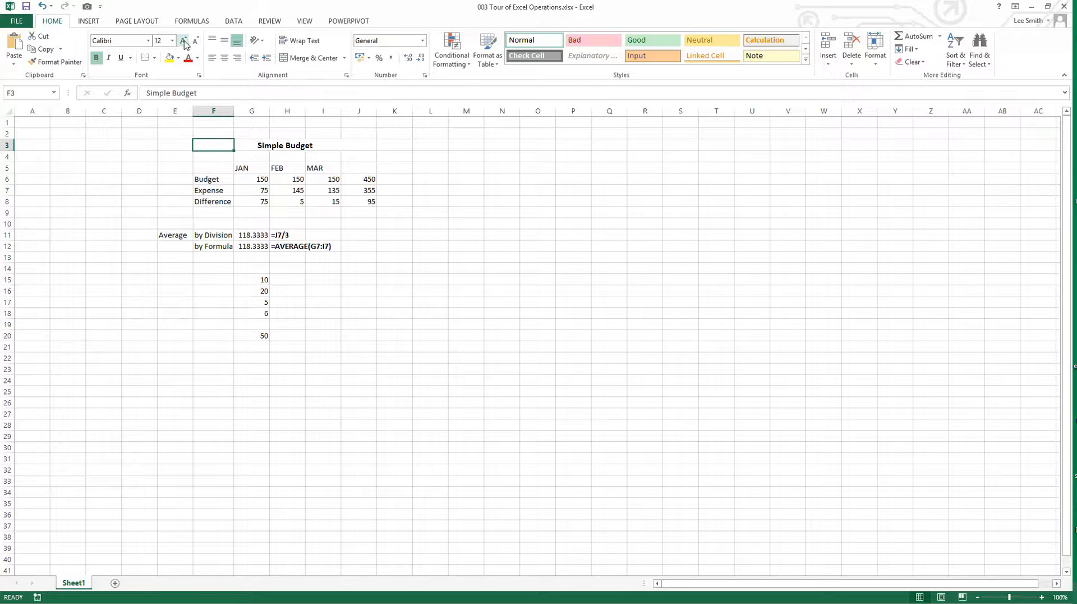
left_click(184, 42)
left_click(184, 42)
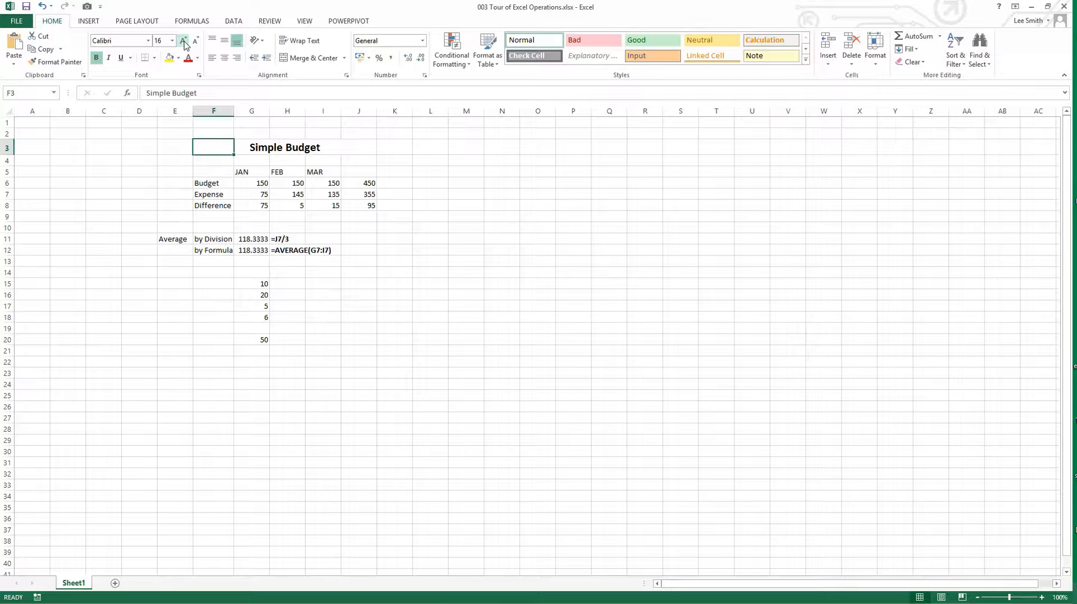
left_click(194, 42)
left_click(194, 42)
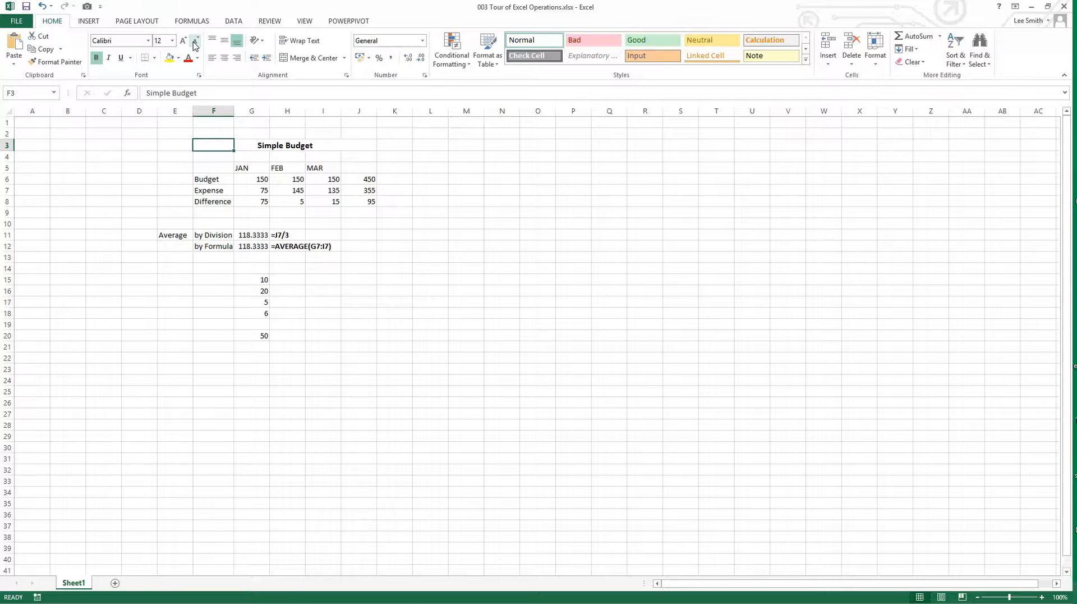
Try font size 26 on the Simple Budget title and undo the size change
left_click(172, 41)
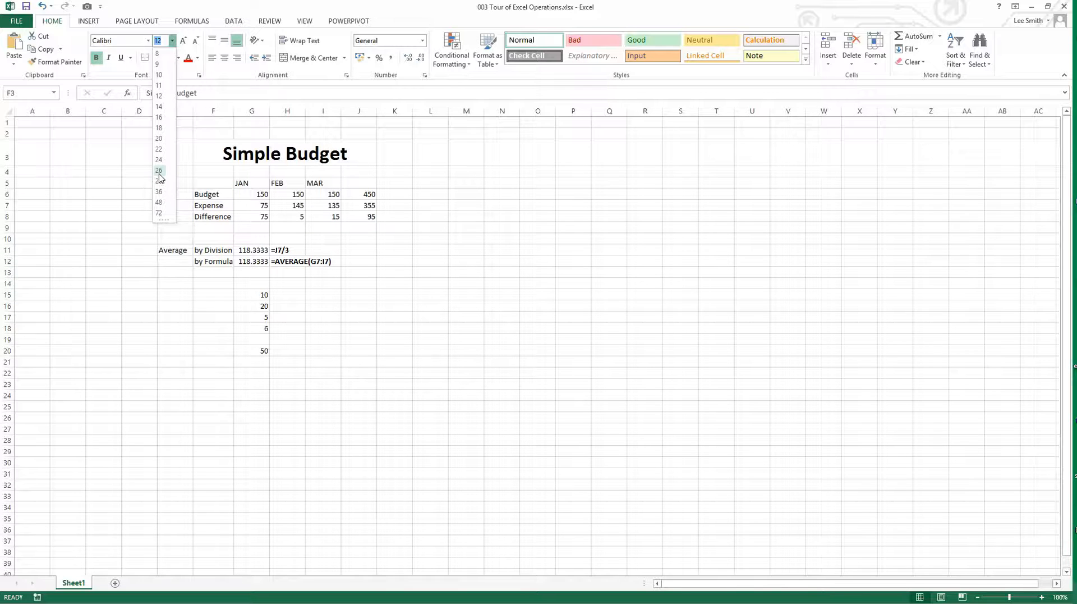
left_click(159, 172)
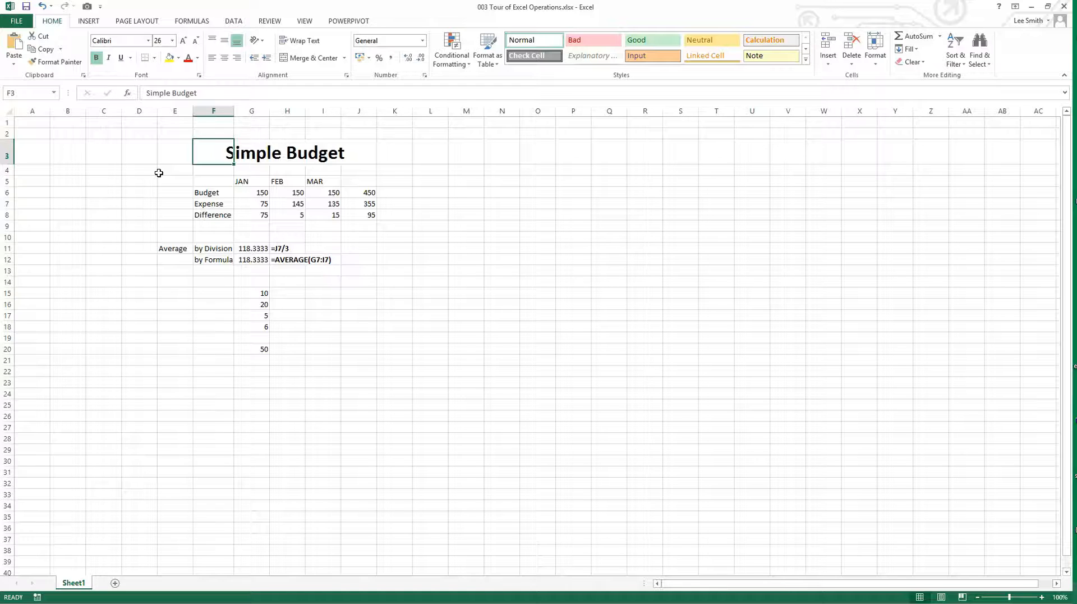
key("ctrl+z")
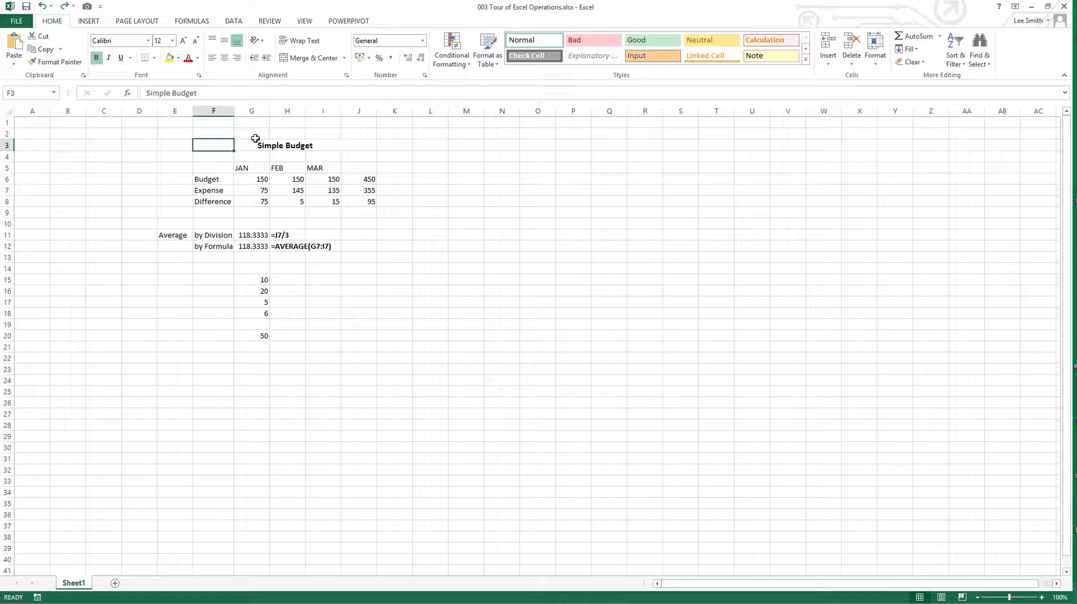
Change the Simple Budget title's font to Berlin Sans FB and remove its bold formatting
left_click(149, 41)
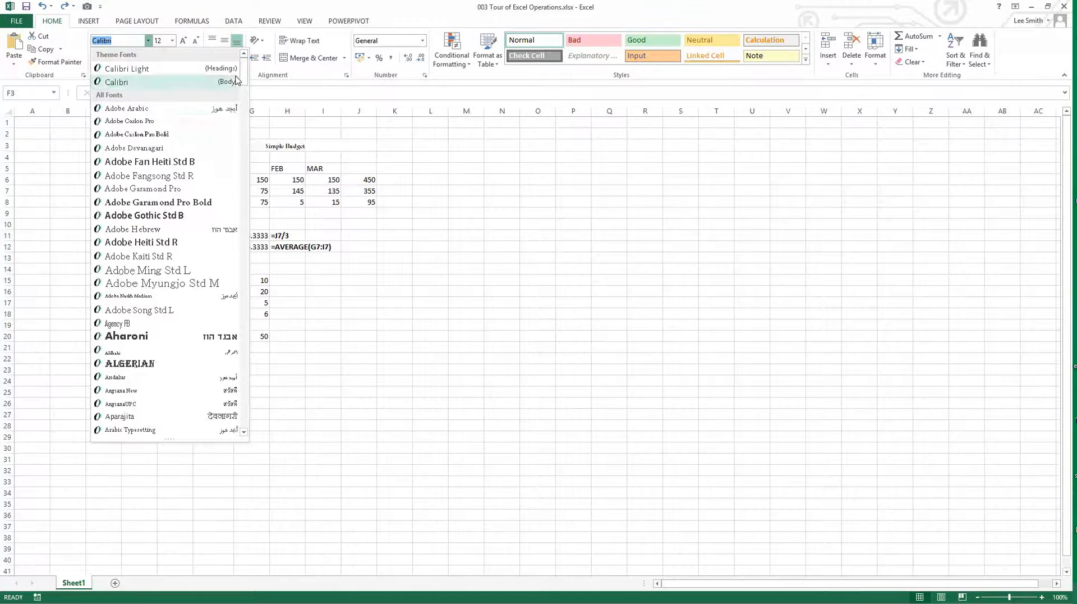
left_click_drag(245, 75, 247, 108)
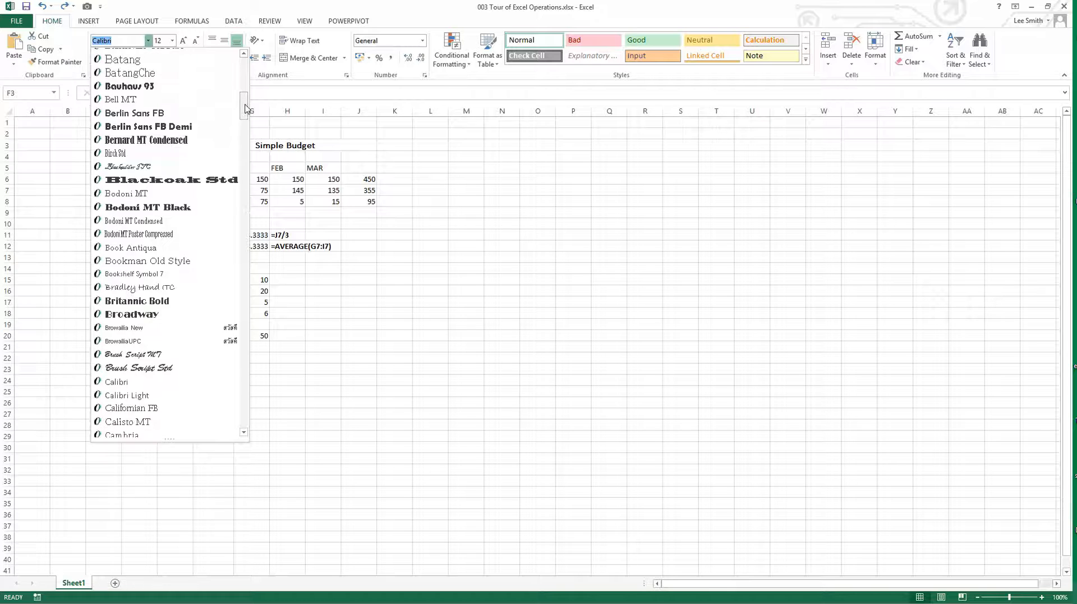
left_click(158, 113)
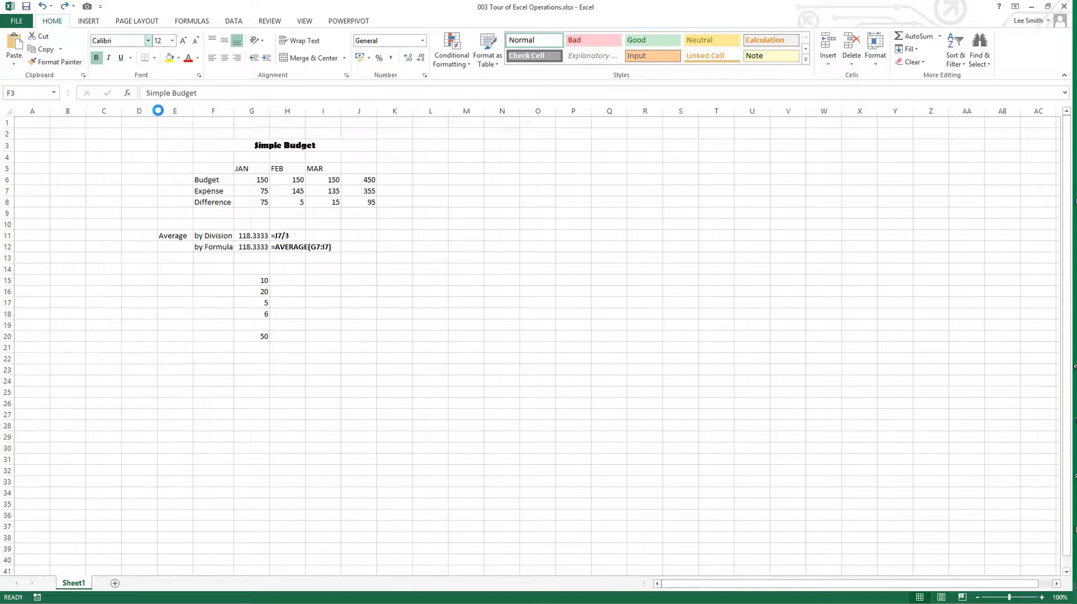
left_click(97, 57)
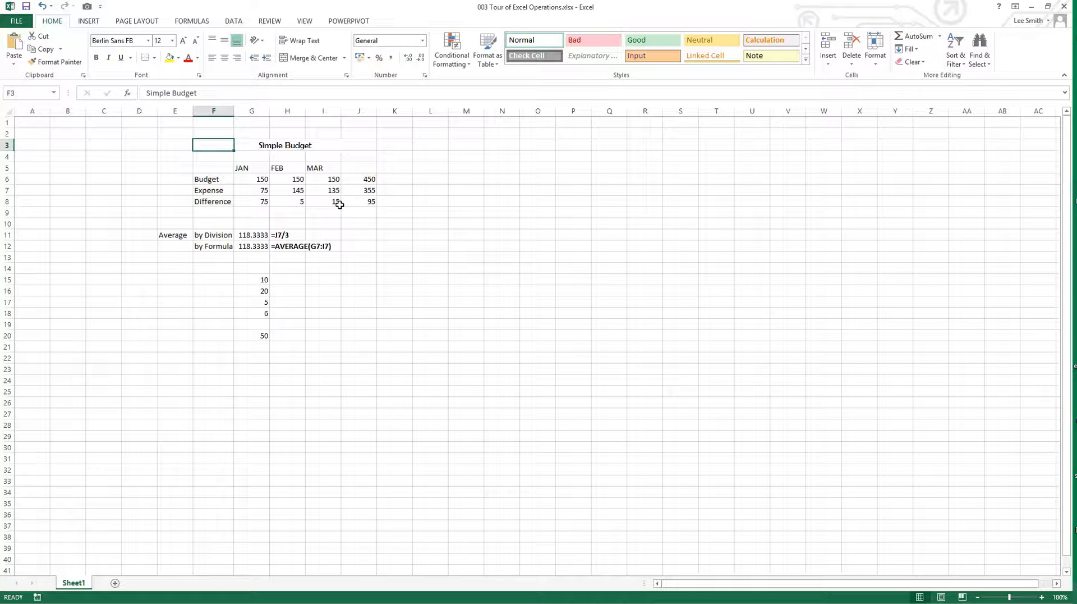
Try an orange fill on the February expense cell H7 and set it back to no fill
left_click(289, 192)
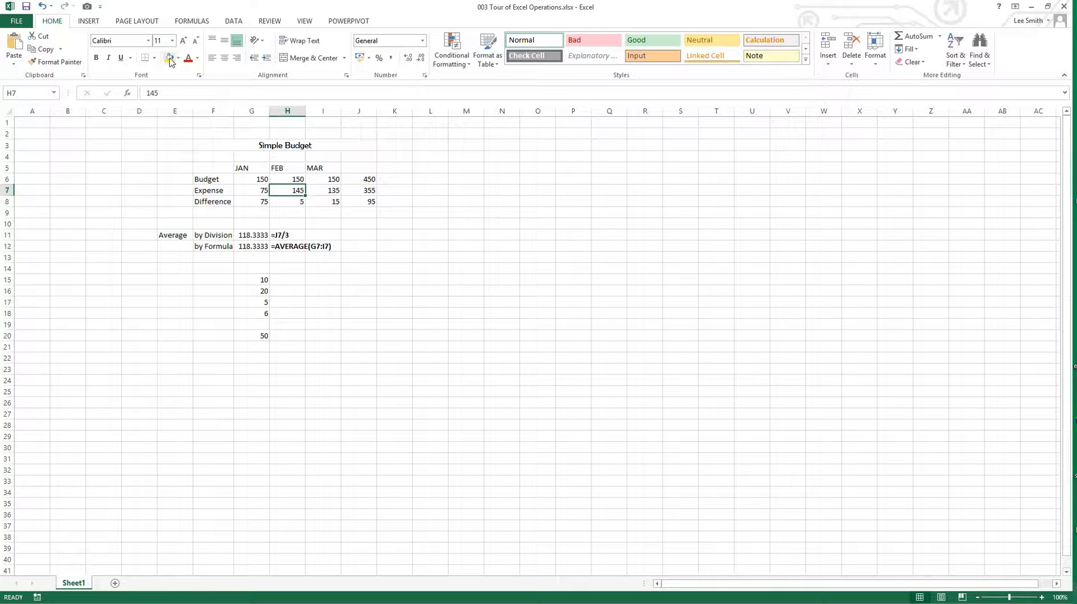
left_click(169, 58)
left_click(179, 59)
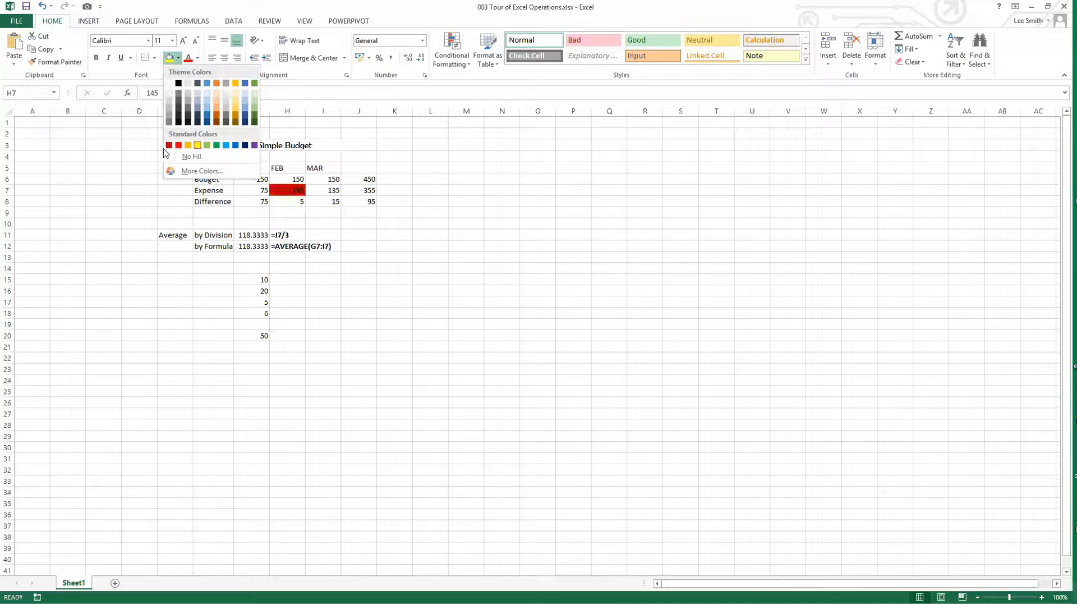
left_click(188, 145)
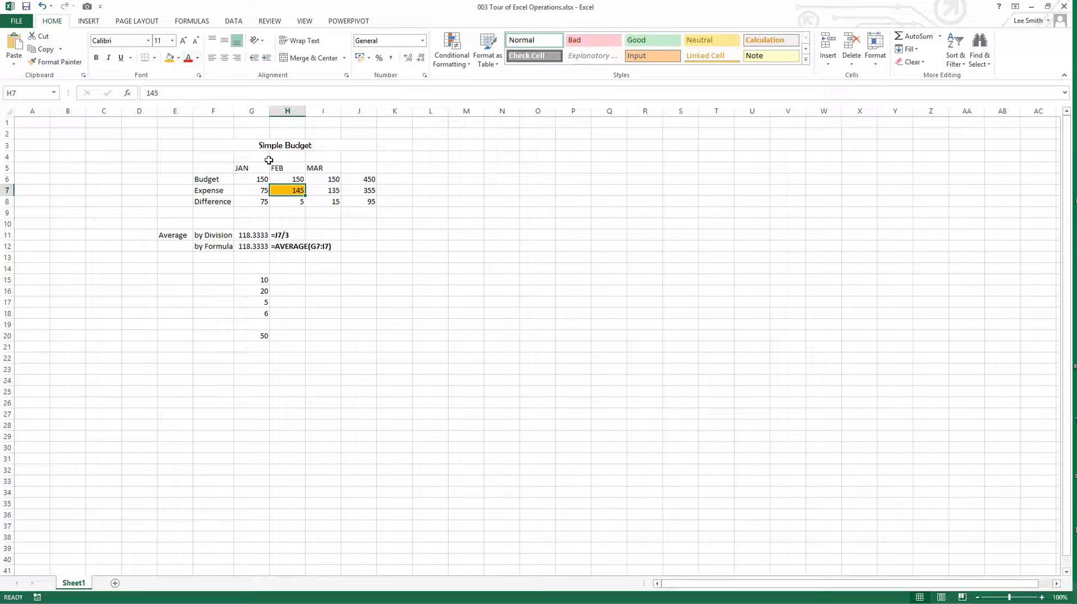
left_click(178, 57)
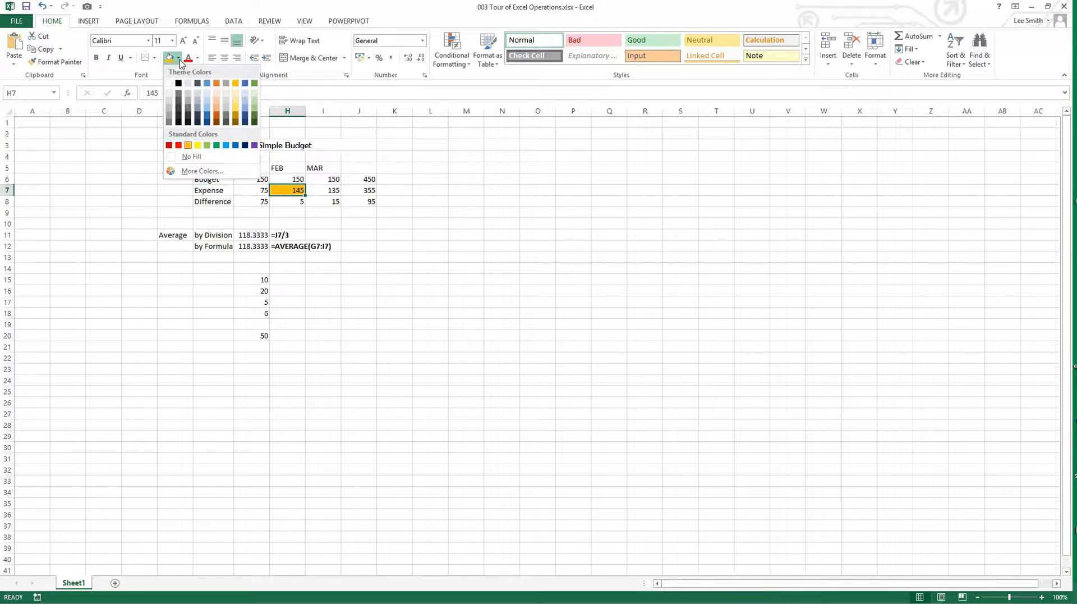
left_click(175, 157)
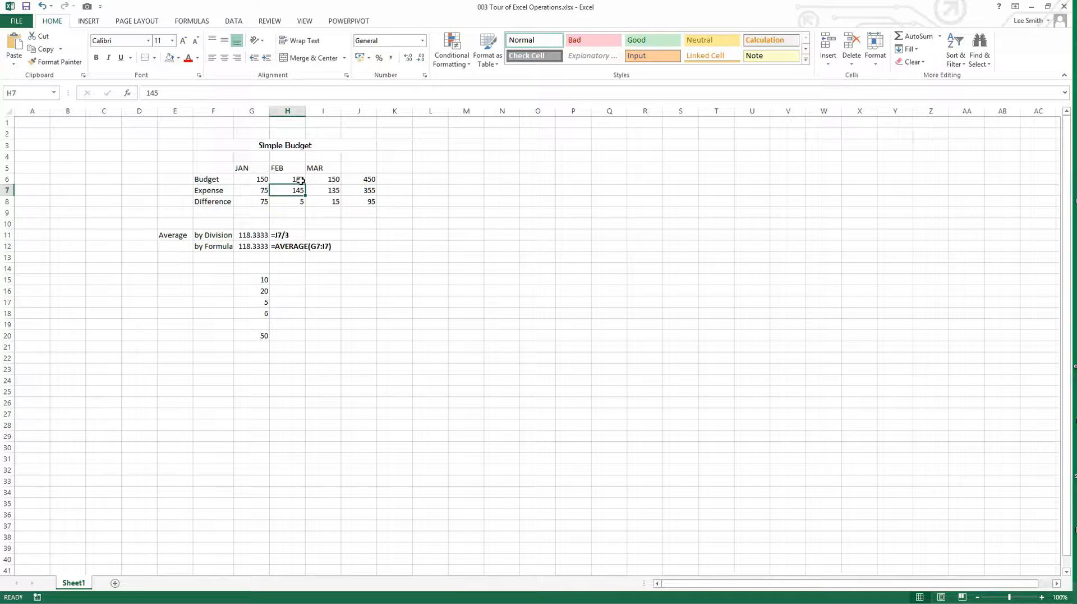
Look through the standard and custom fill colors available for cell H7 without applying one
left_click(179, 58)
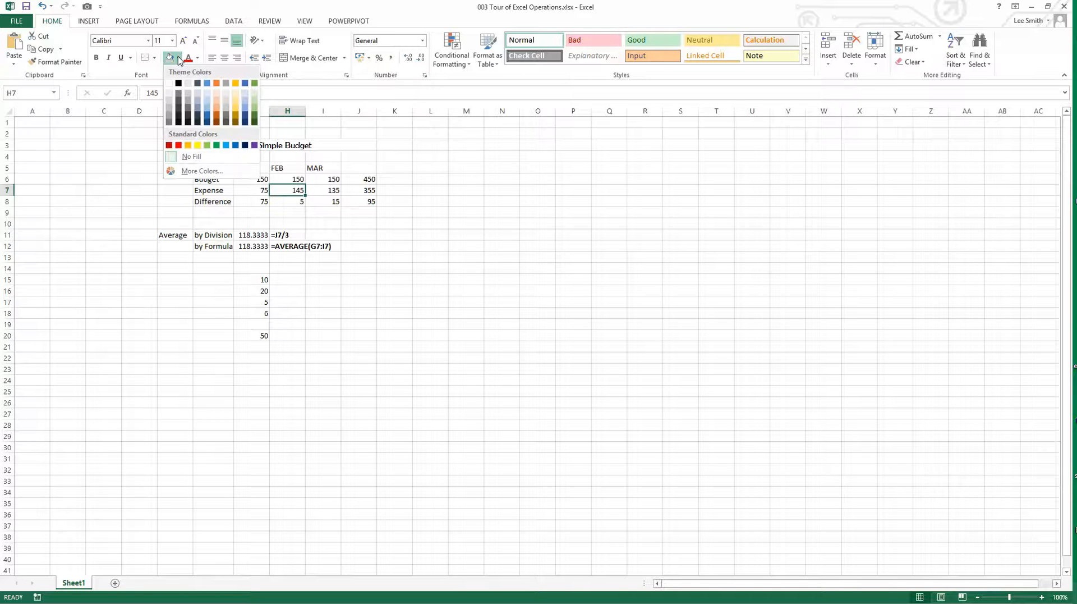
left_click(196, 171)
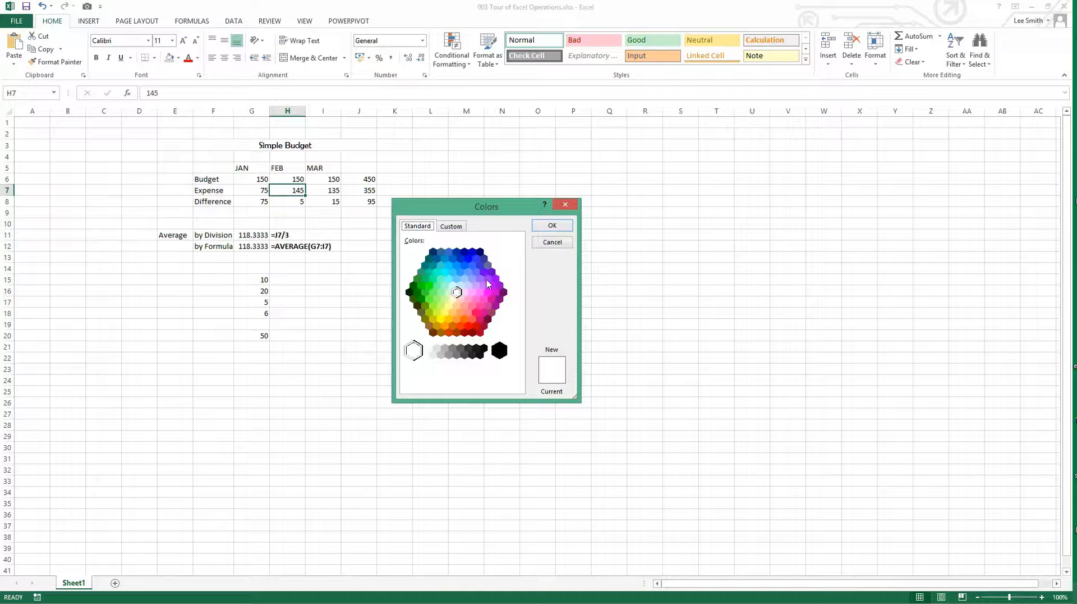
left_click(453, 227)
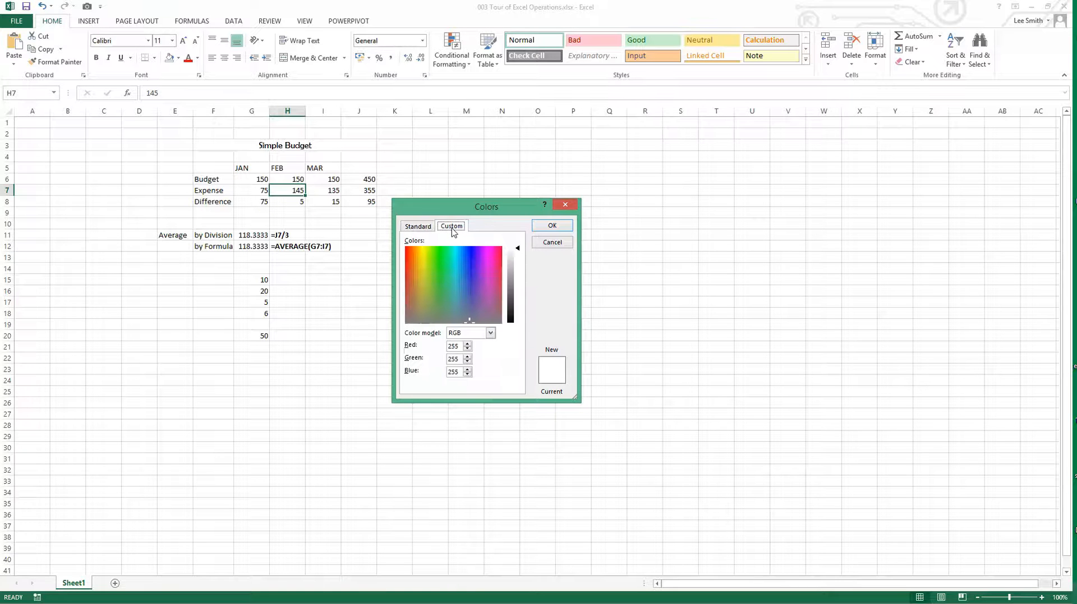
left_click(543, 244)
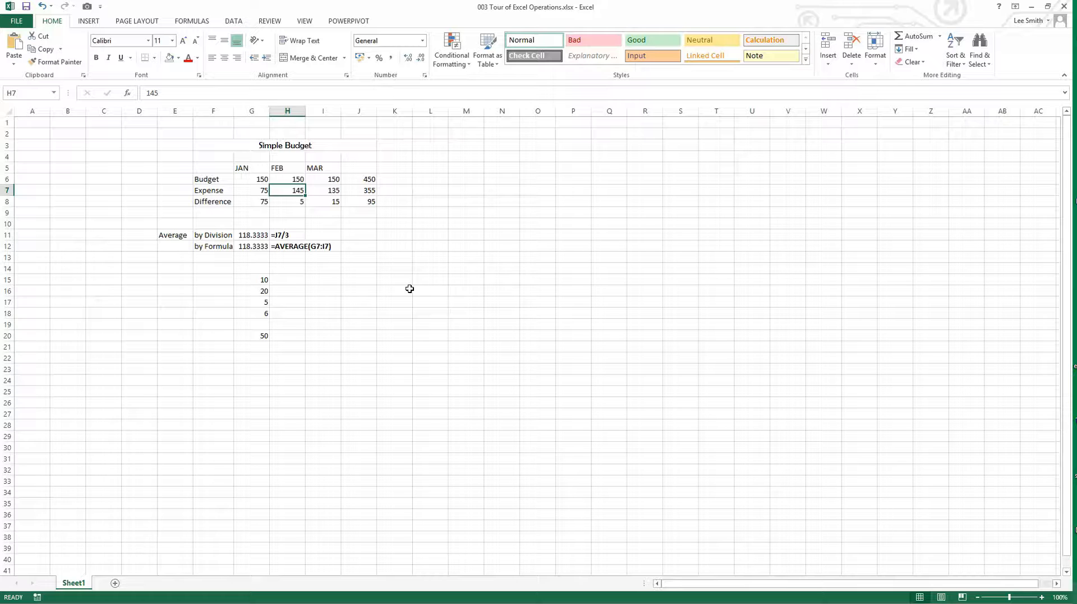
Apply a thick box border around the budget table F3:J8
left_click_drag(216, 169, 260, 180)
left_click_drag(218, 148, 357, 203)
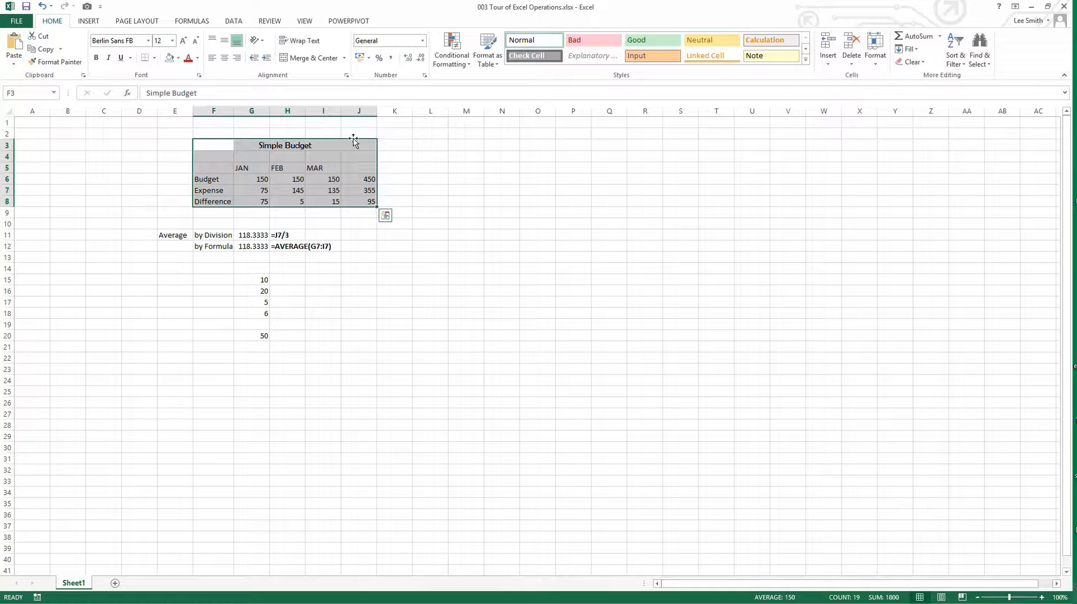
left_click(156, 58)
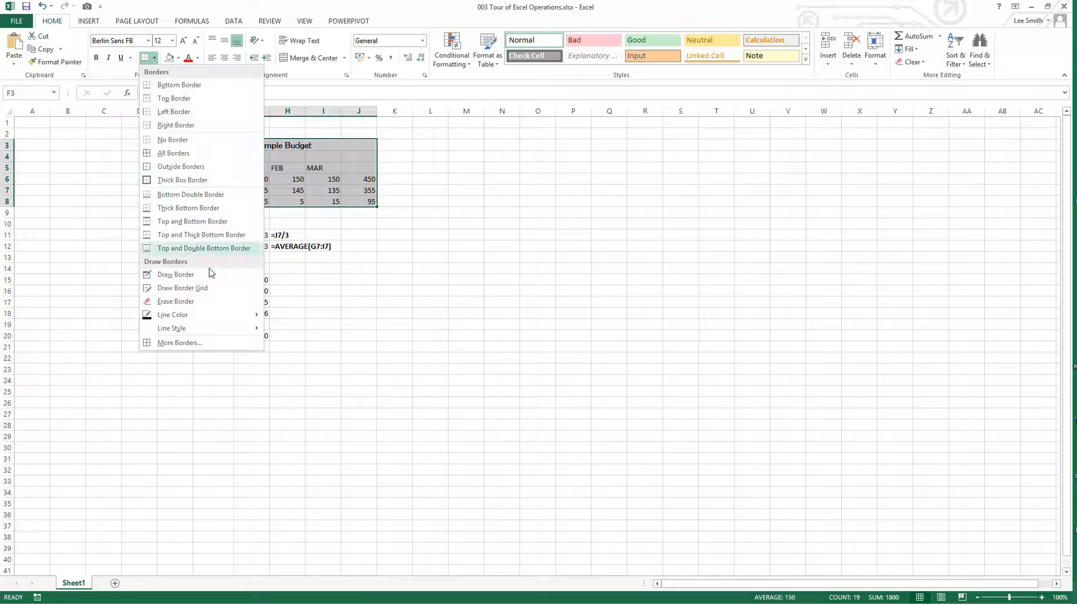
left_click(199, 180)
left_click(384, 269)
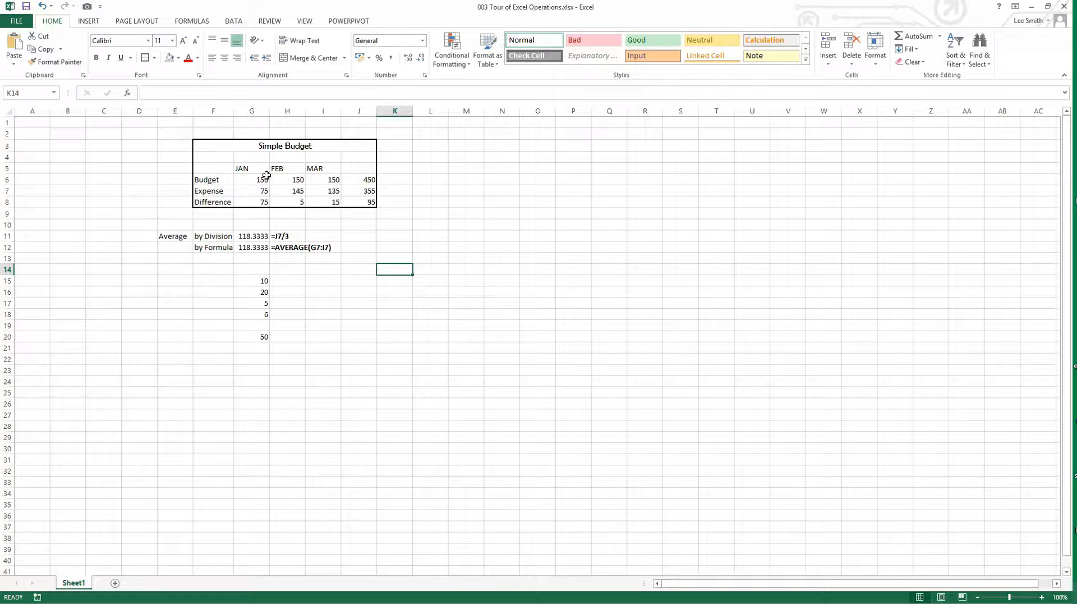
Apply all borders to the cells of the budget table F3:J8
left_click_drag(207, 144, 360, 206)
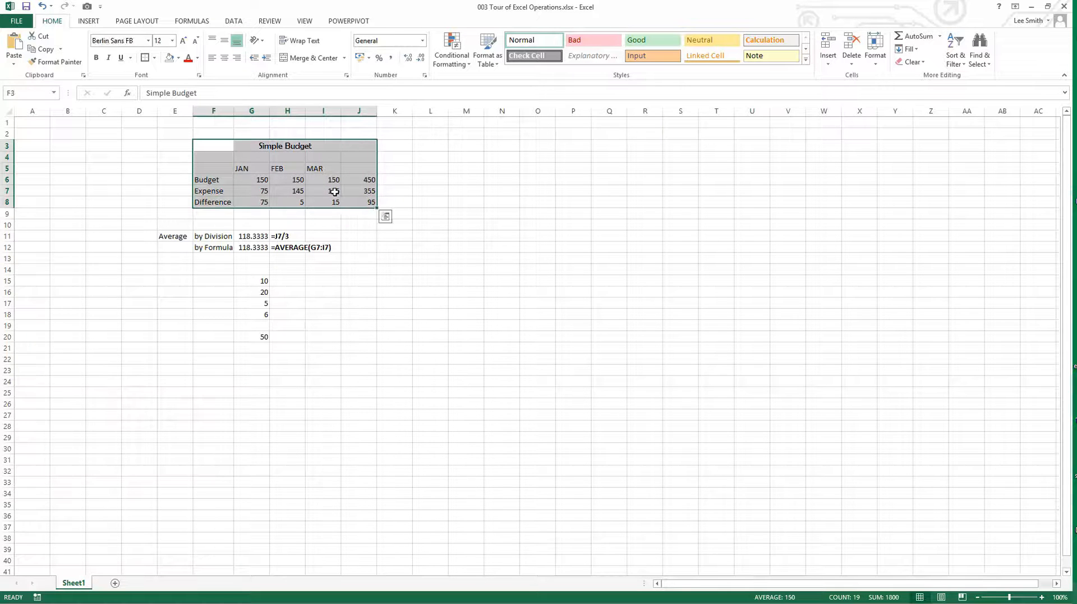
left_click(154, 58)
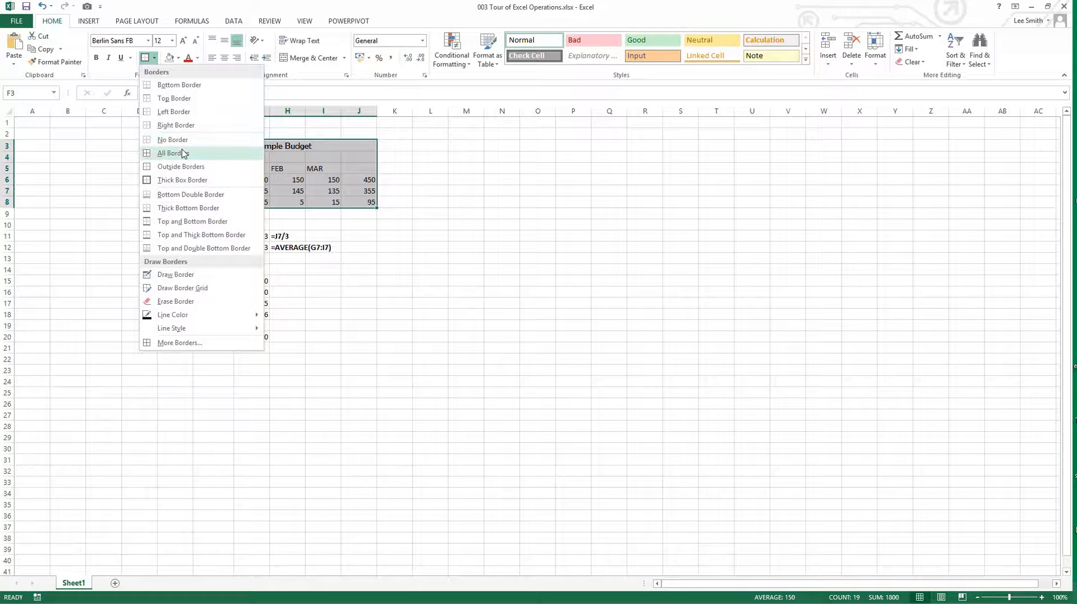
left_click(179, 153)
left_click(411, 246)
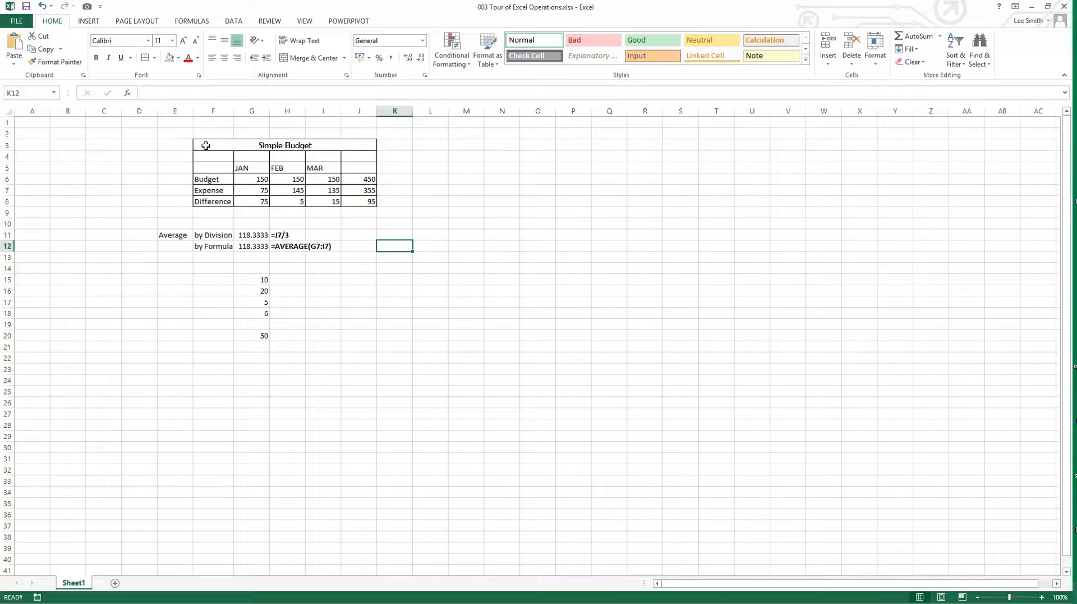
left_click(245, 157)
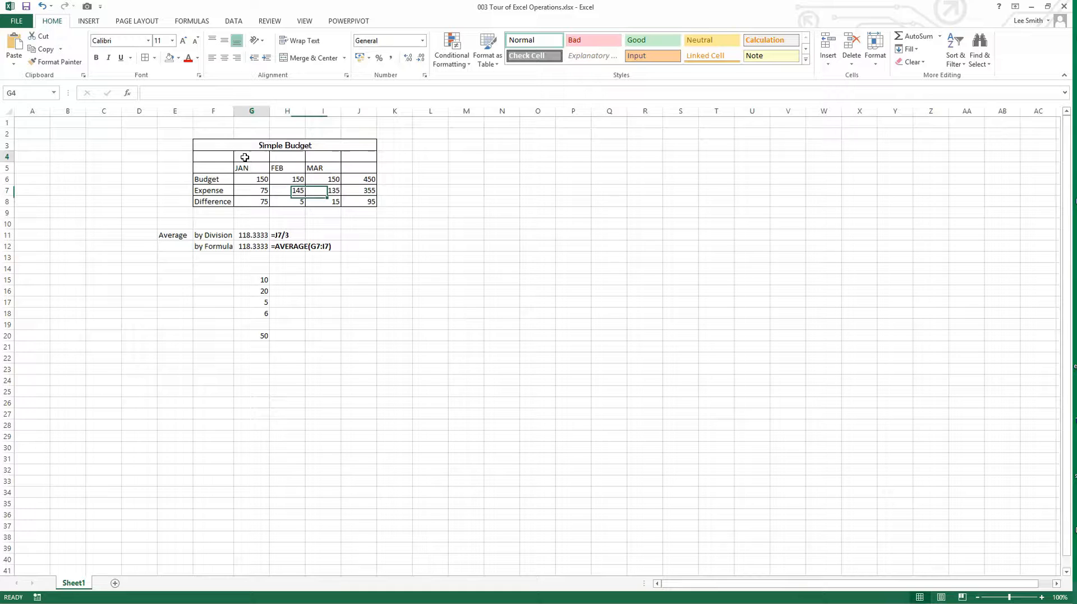
left_click(278, 157)
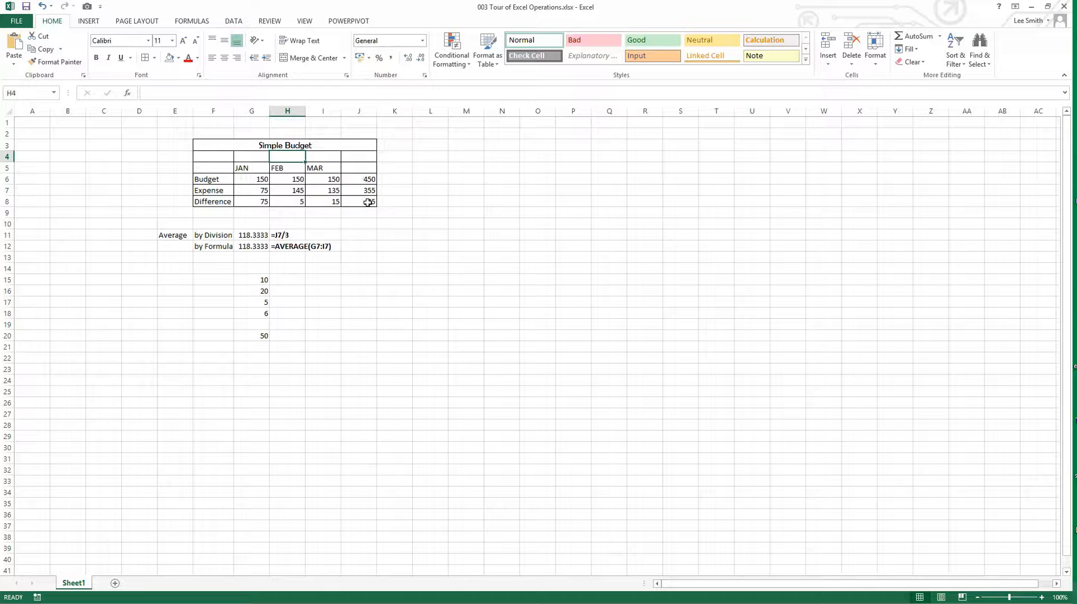
Outline the gridded budget table F3:J8 with a thick box border, keeping its inner lines
left_click_drag(362, 201, 208, 145)
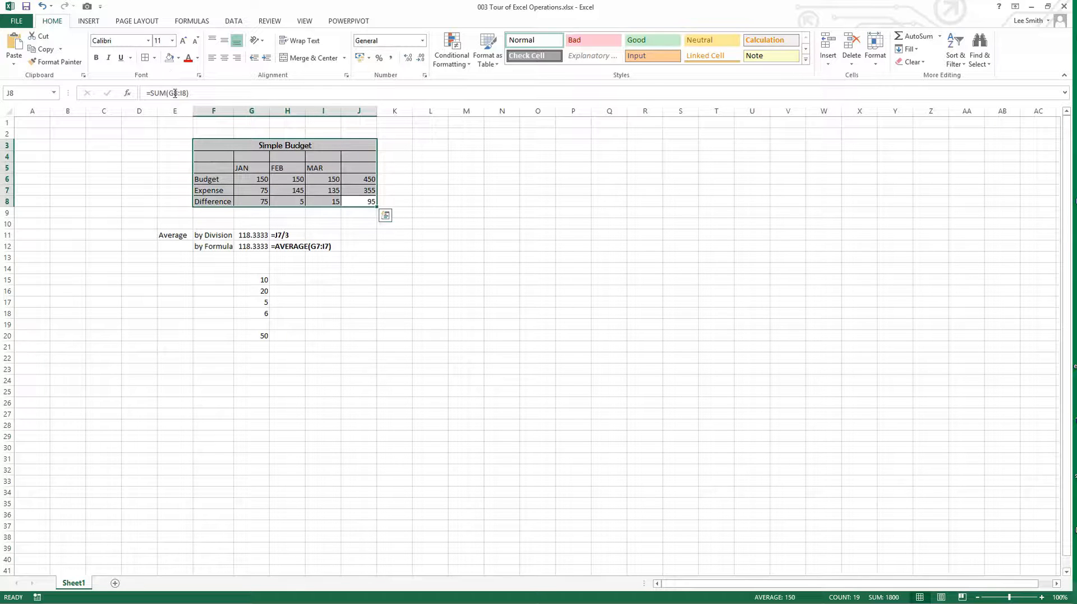
left_click(156, 58)
left_click(182, 180)
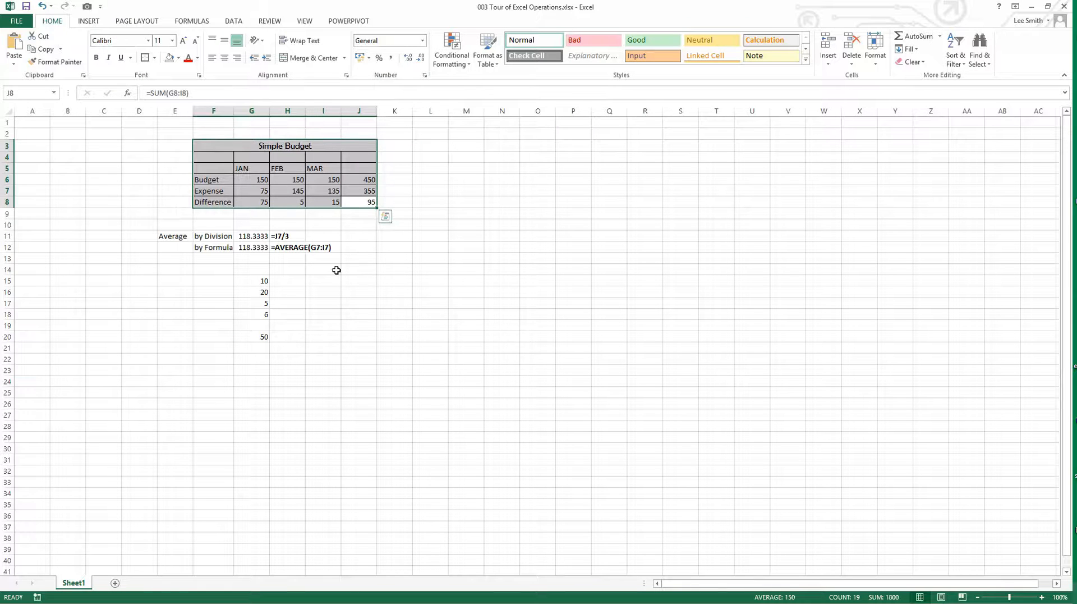
left_click(376, 292)
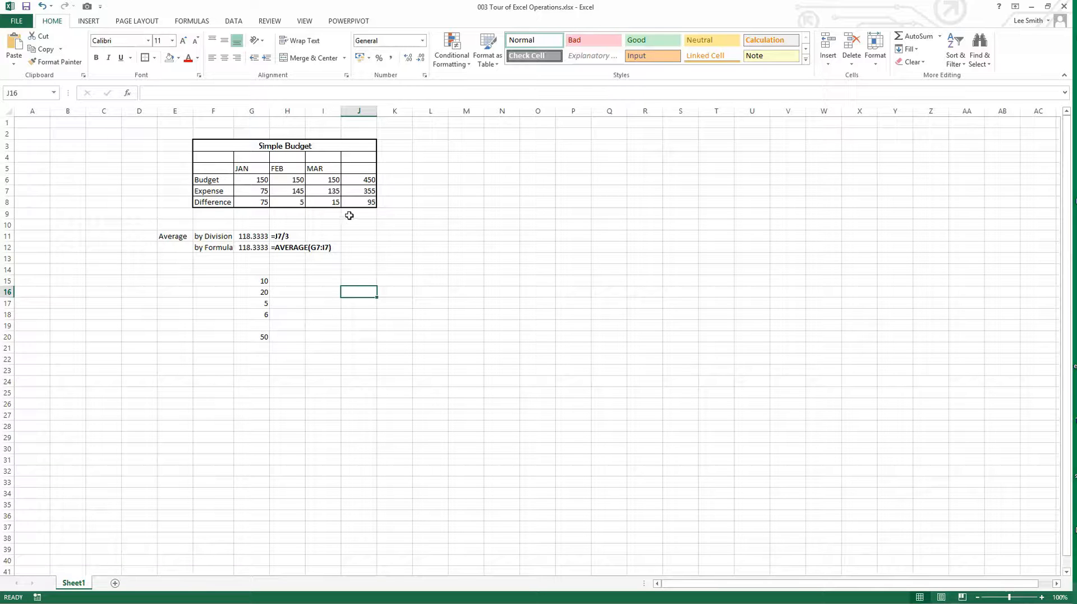
View the sheet in Page Layout and Page Break Preview, and return to Normal view
left_click(942, 597)
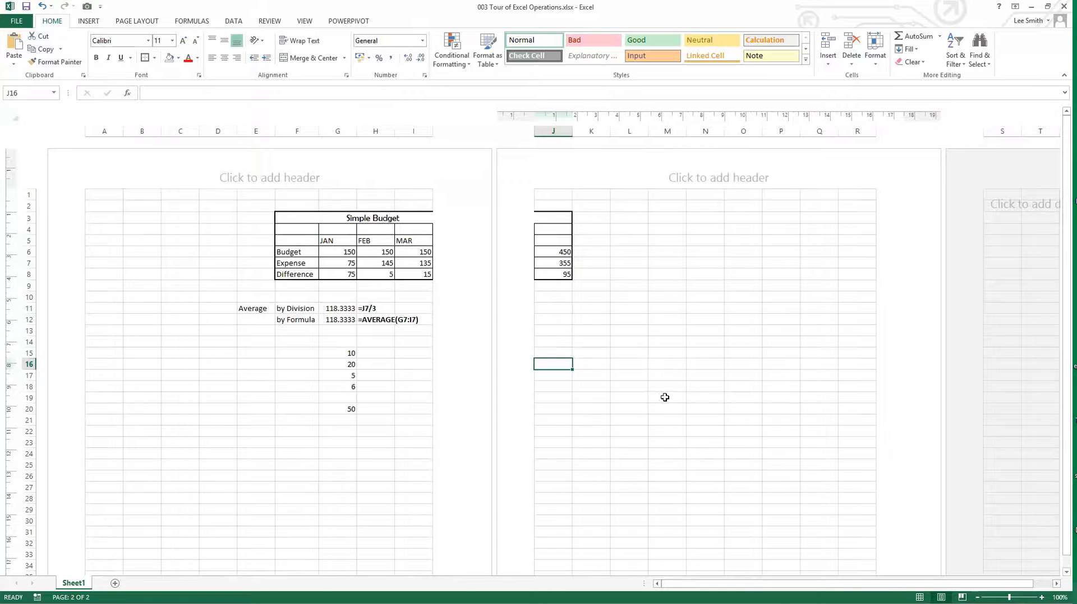
left_click(962, 597)
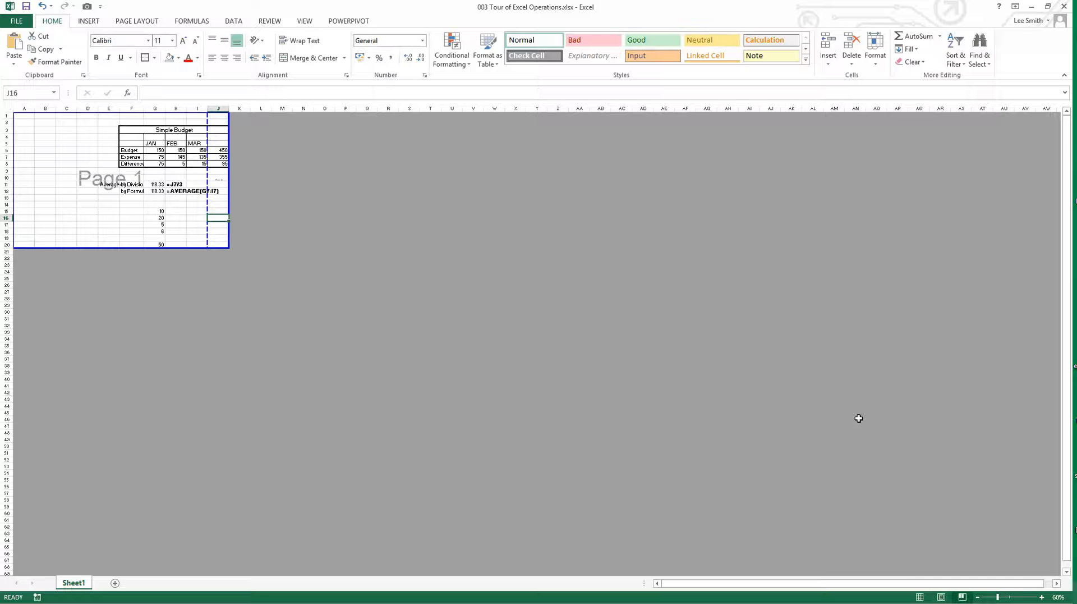
left_click(919, 597)
left_click(481, 424)
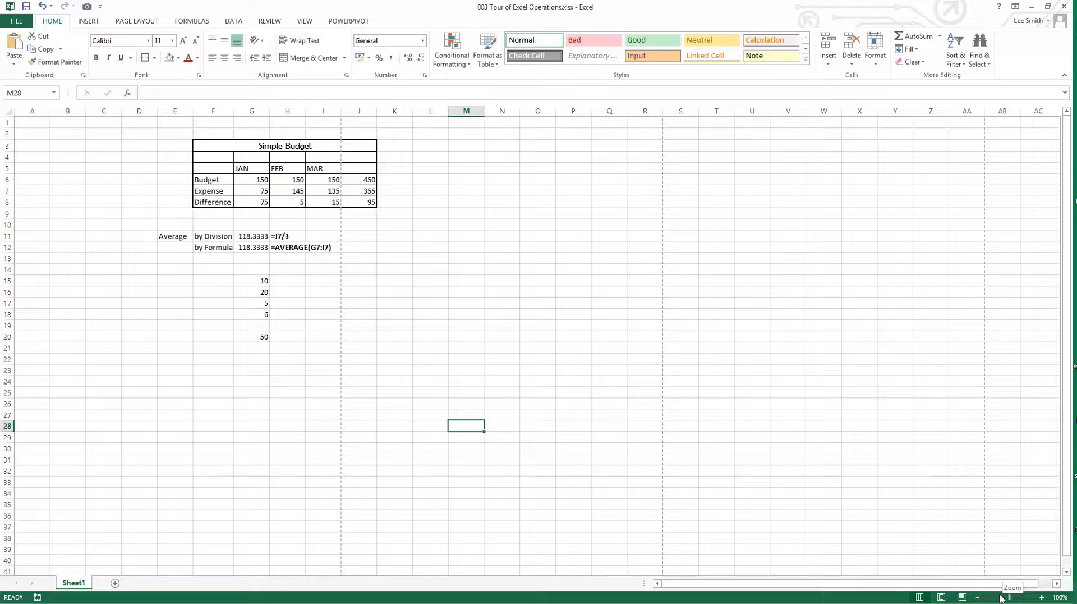
Review the preset and custom magnification options for the sheet without changing the zoom
left_click(1055, 598)
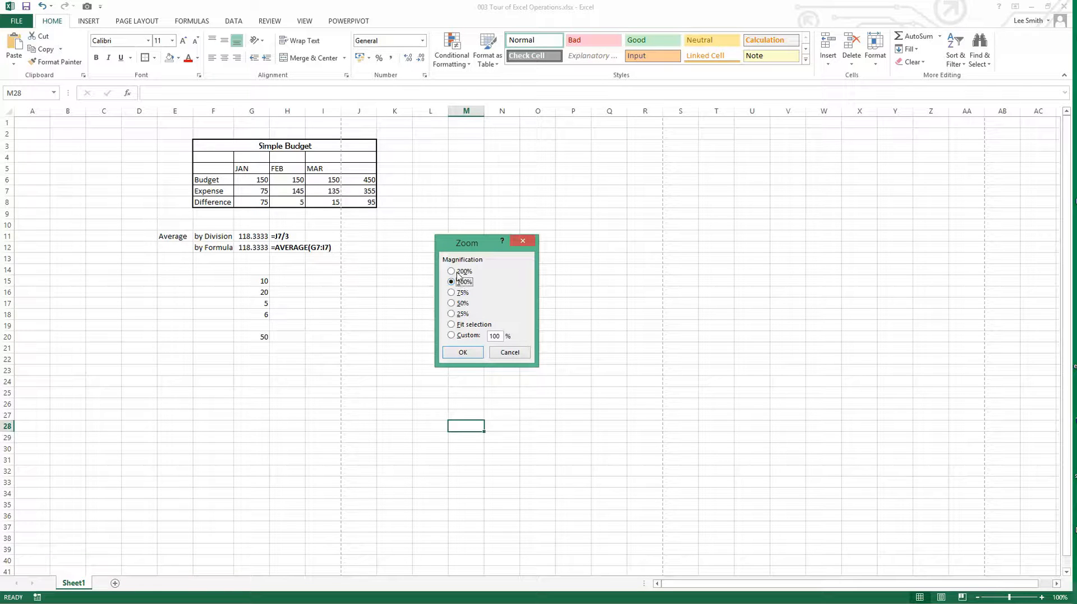
left_click(457, 335)
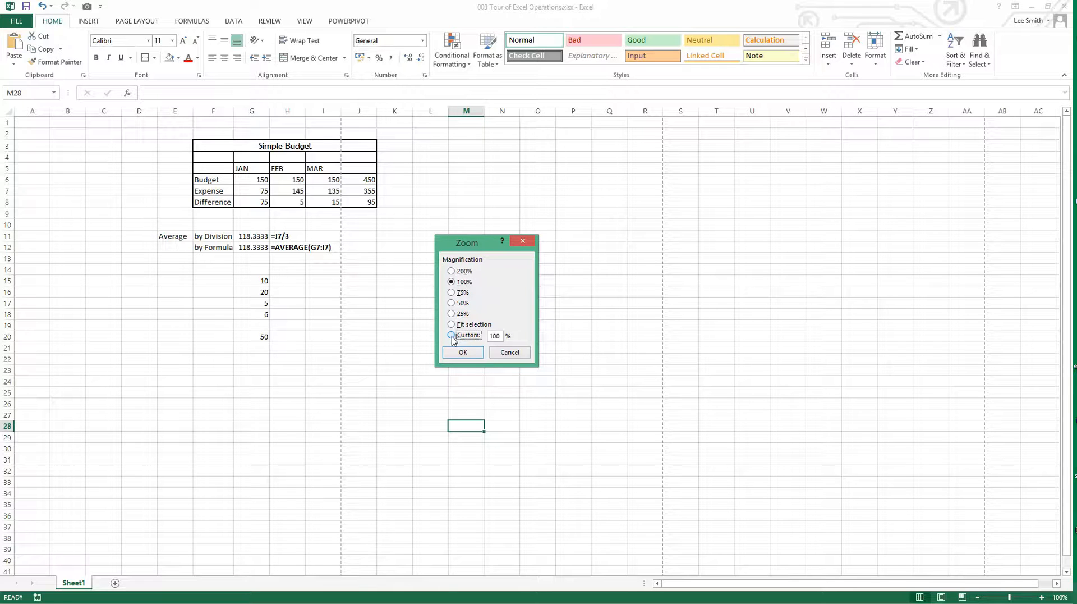
left_click(506, 353)
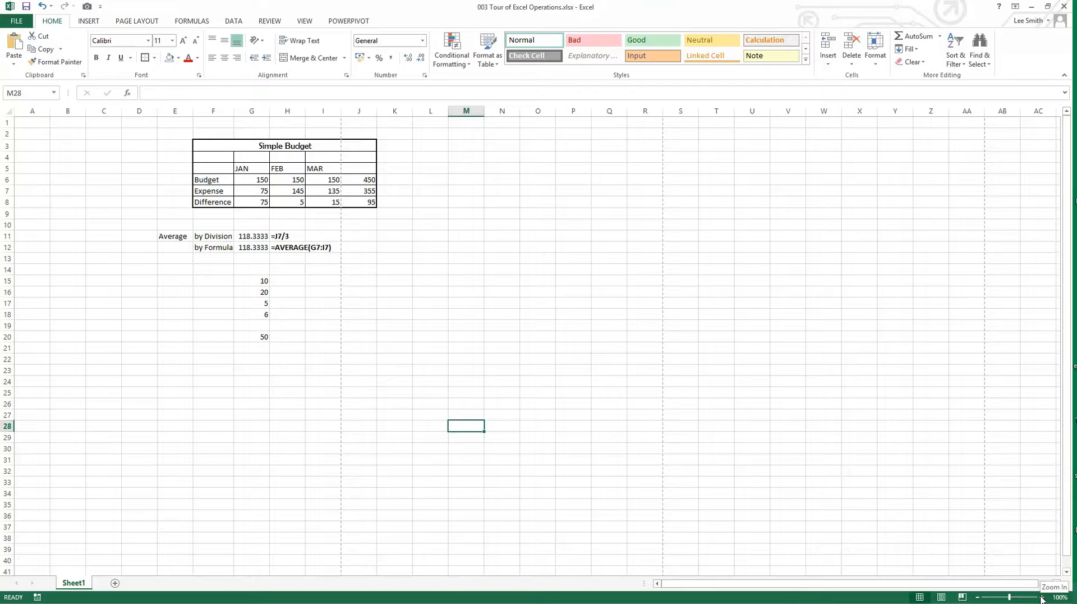
Zoom the sheet in to 130% in three increments and back out to 100%
left_click(1041, 599)
left_click(1041, 598)
left_click(1041, 599)
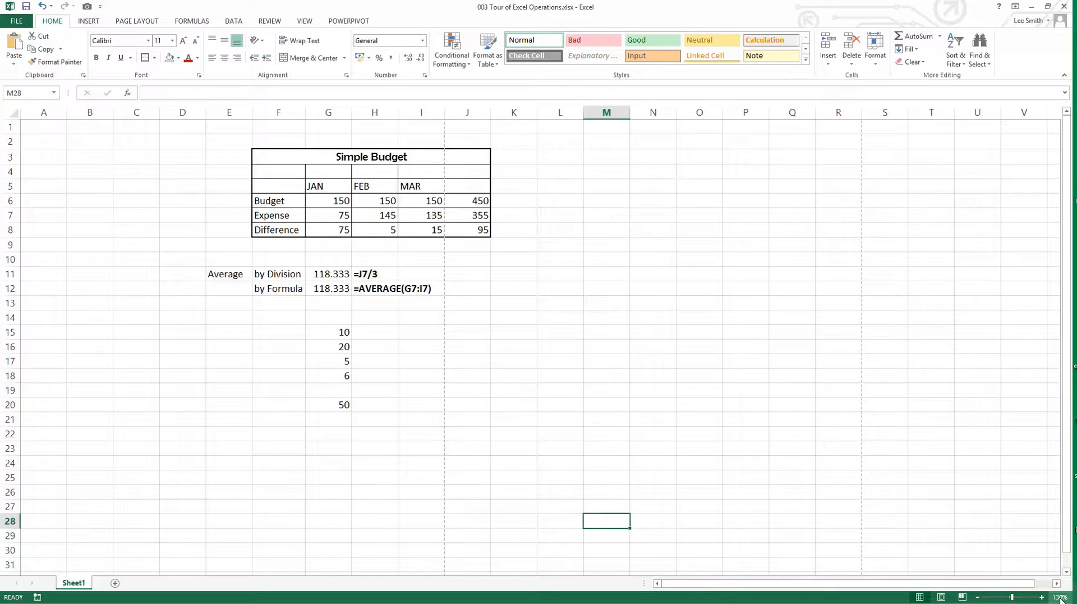
left_click(978, 597)
left_click(978, 597)
left_click(978, 597)
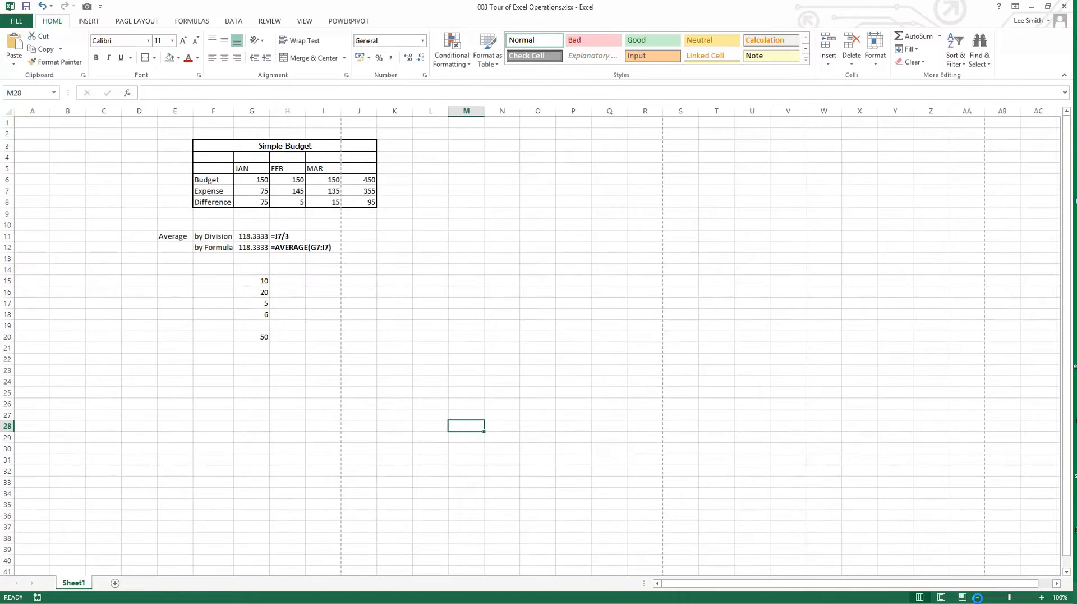
Zoom the sheet out to 70% and on to 62%, and reset the magnification to 100%
left_click(978, 597)
left_click(978, 597)
left_click(978, 597)
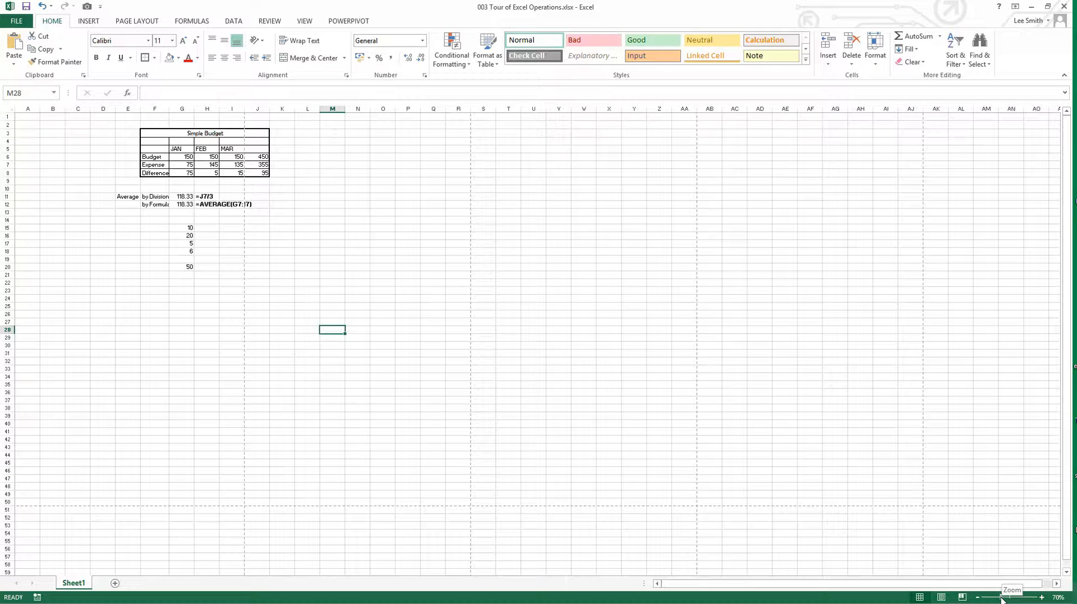
mouse_move(1002, 599)
left_mouse_down()
mouse_move(1021, 599)
mouse_move(999, 599)
left_mouse_up()
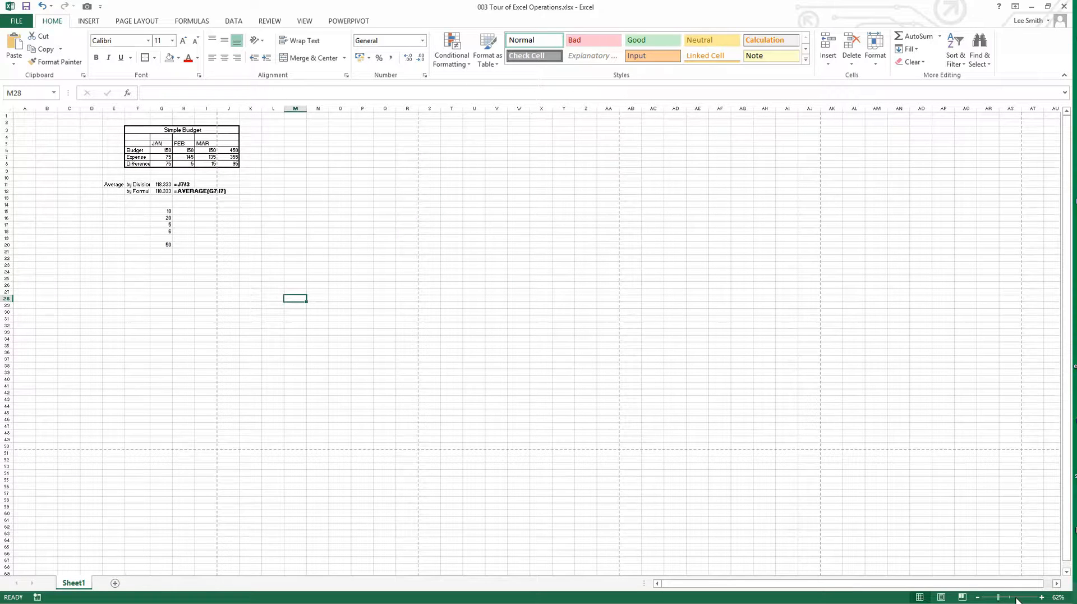
left_click(1058, 597)
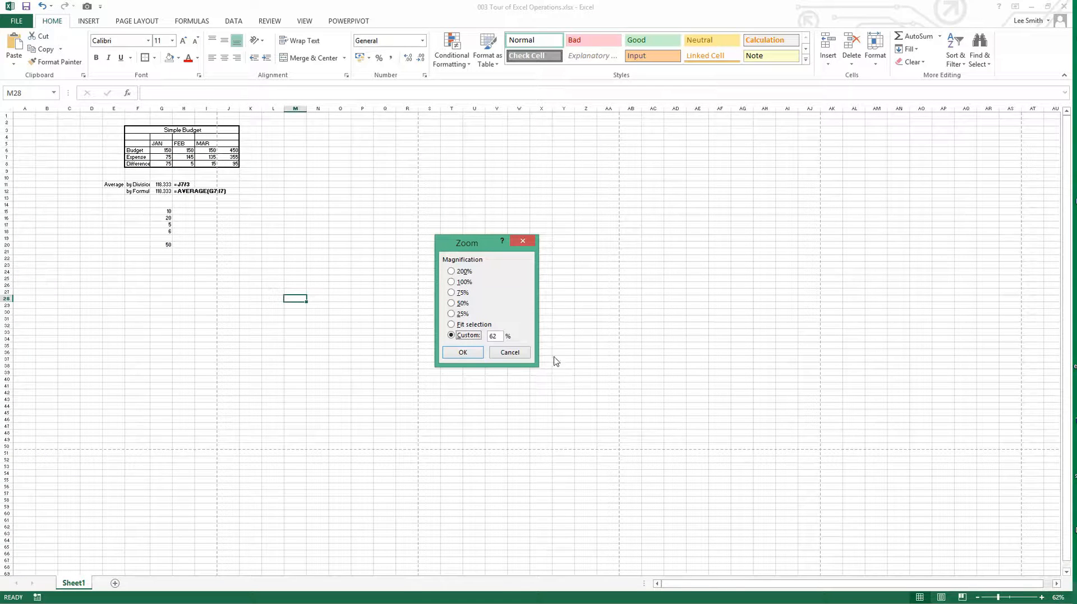
left_click(469, 282)
left_click(473, 353)
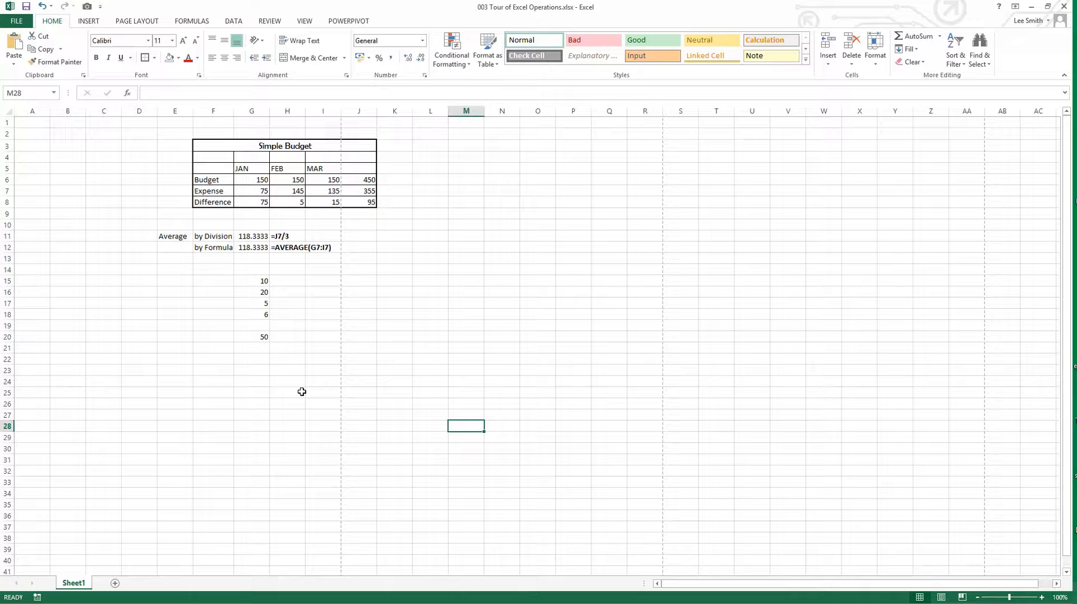
Add a new worksheet to the workbook and delete it
left_click(115, 584)
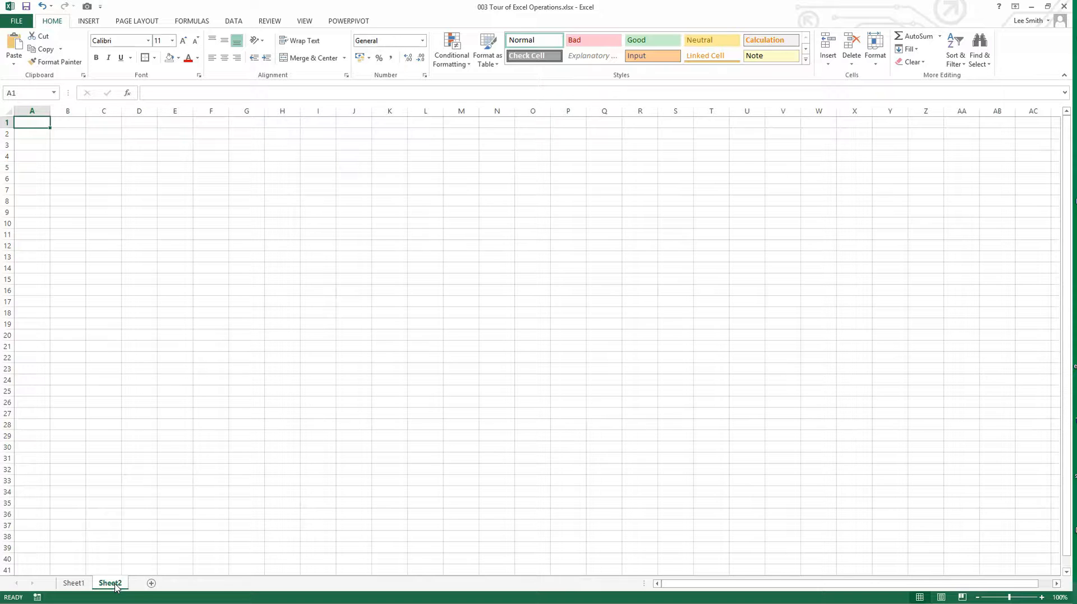
right_click(116, 586)
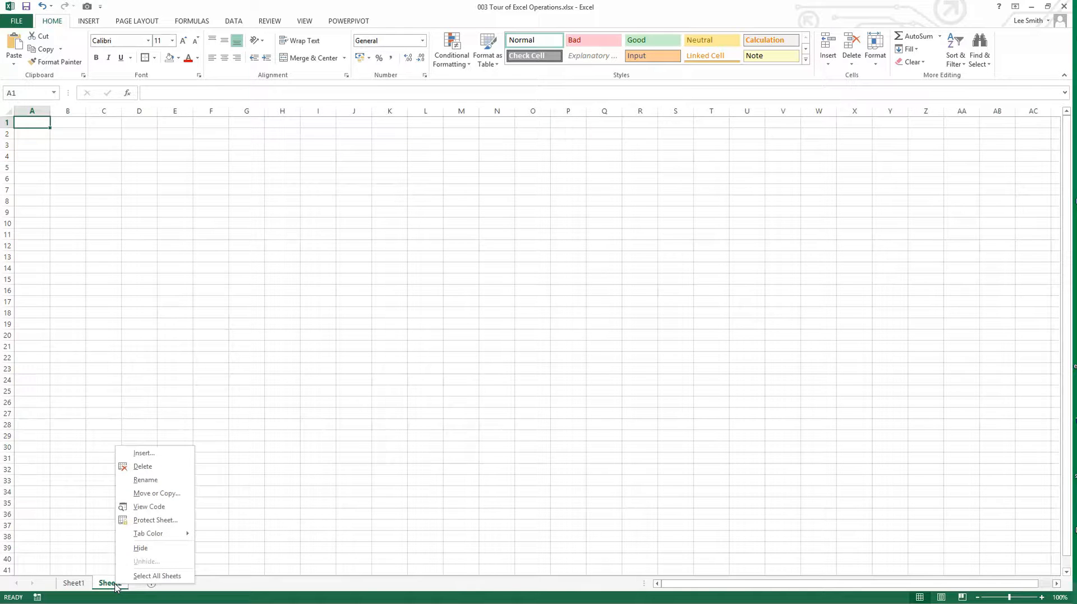
left_click(143, 466)
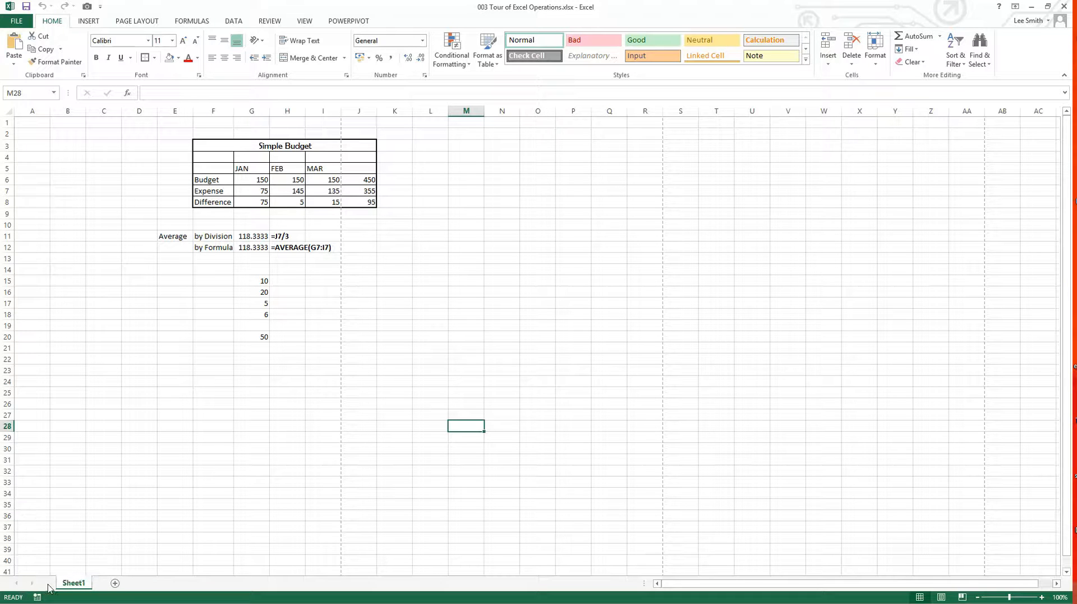
Add two new worksheets to the workbook and return to Sheet1
left_click(116, 584)
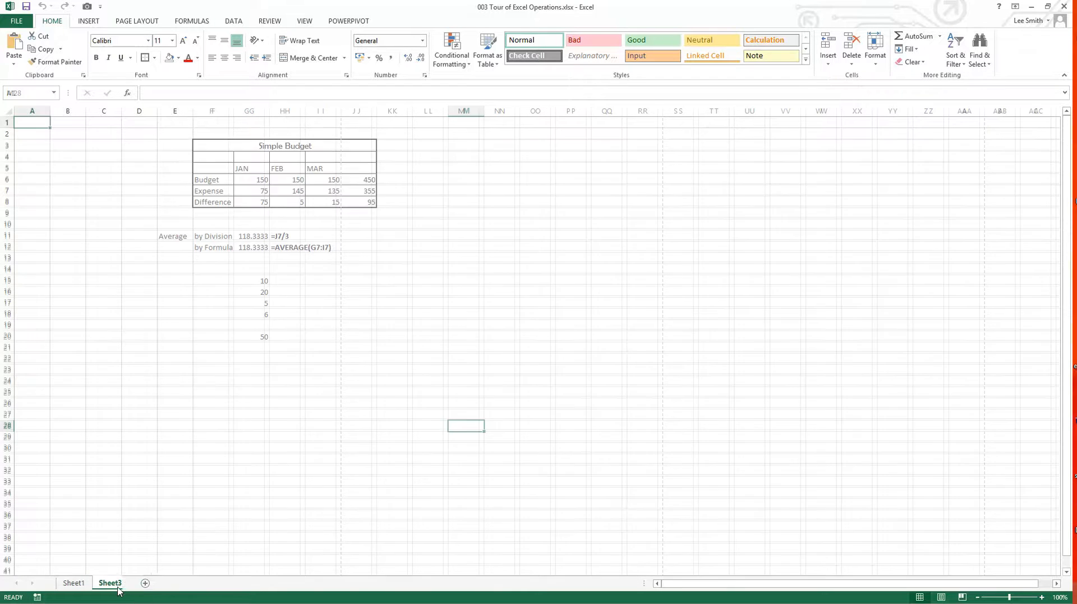
left_click(163, 583)
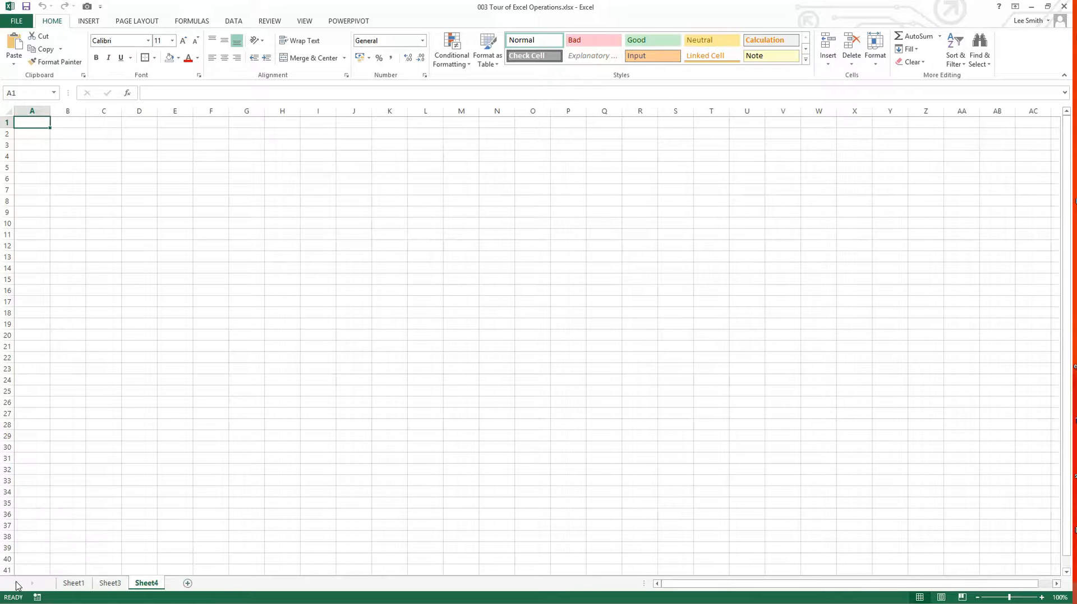
left_click(74, 583)
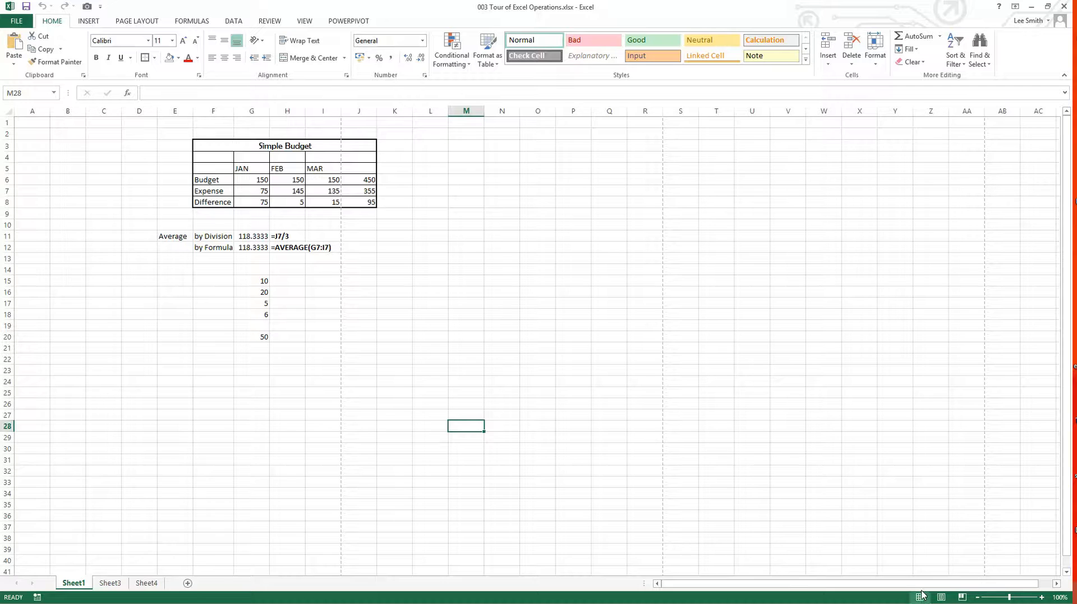
Scroll Sheet1 horizontally and vertically to view different parts of the grid
left_click_drag(949, 584, 886, 586)
left_click_drag(760, 584, 800, 588)
left_click_drag(1066, 134, 1058, 104)
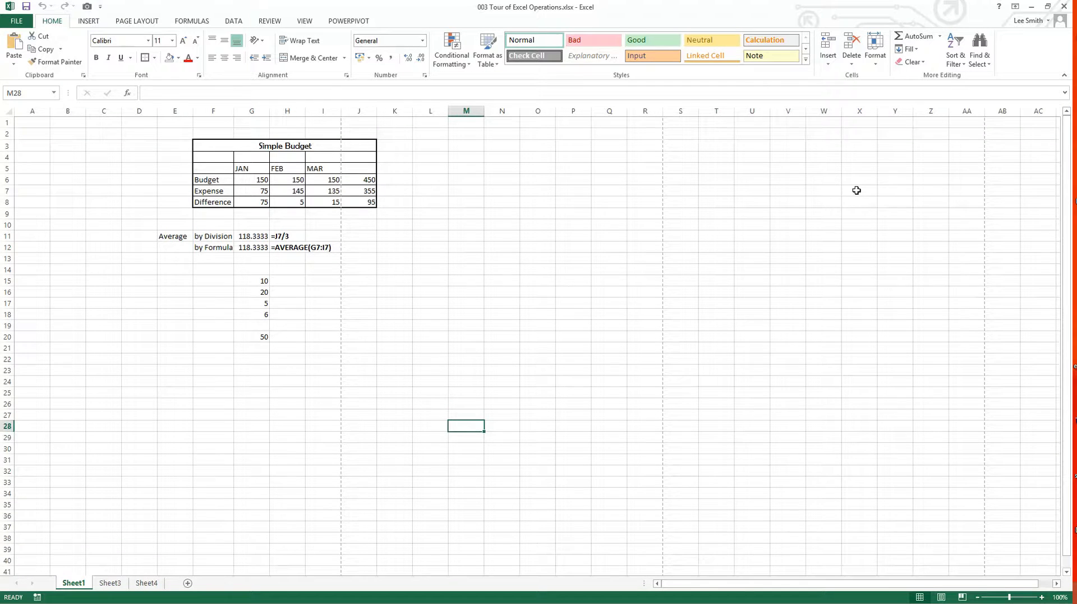
Move across row 15 to cell BD15 and enter the text "uuhuh" there
left_click(629, 280)
key("Right")
key("Right")
key("Right")
key("Right")
key("Right")
key("Right")
key("Right")
key("Right")
key("Right")
key("Right")
key("Right")
key("Right")
key("Right")
key("Right")
key("Right")
key("Right")
key("Right")
key("Right")
key("Right")
key("Right")
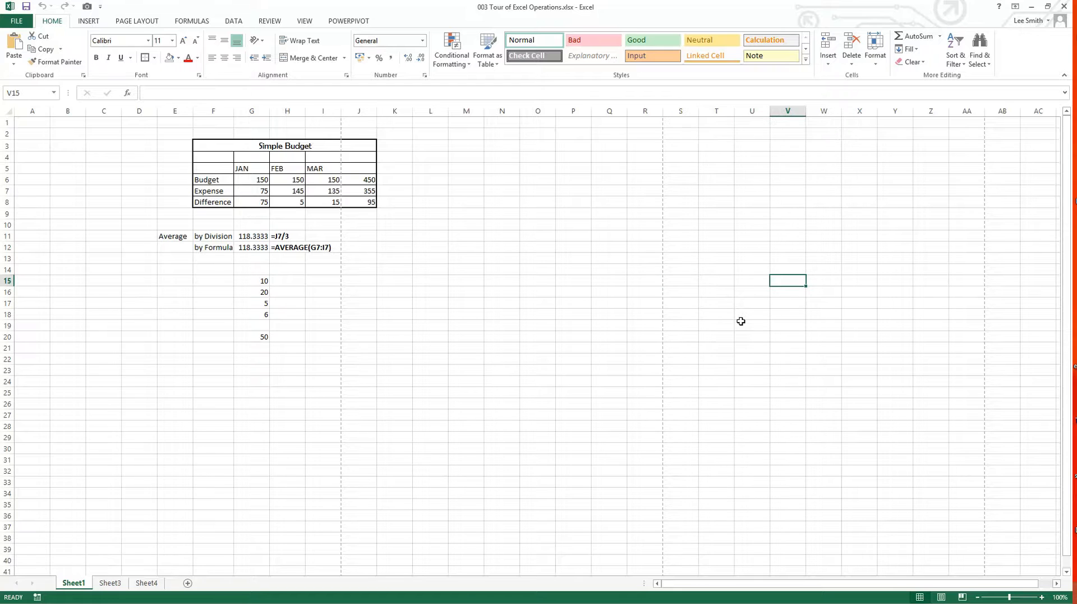
key("Right")
key("Right")
key("Right")
key("Right")
key("Right")
key("Right")
key("Right")
key("Right")
key("Right")
key("Right")
key("Right")
key("Right")
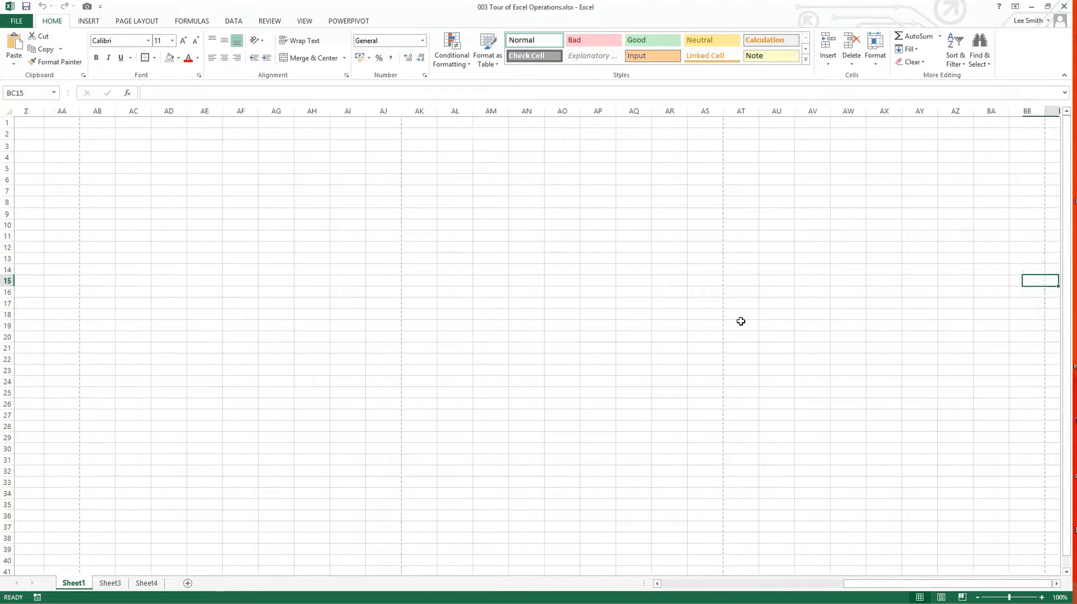
type("uuhuh")
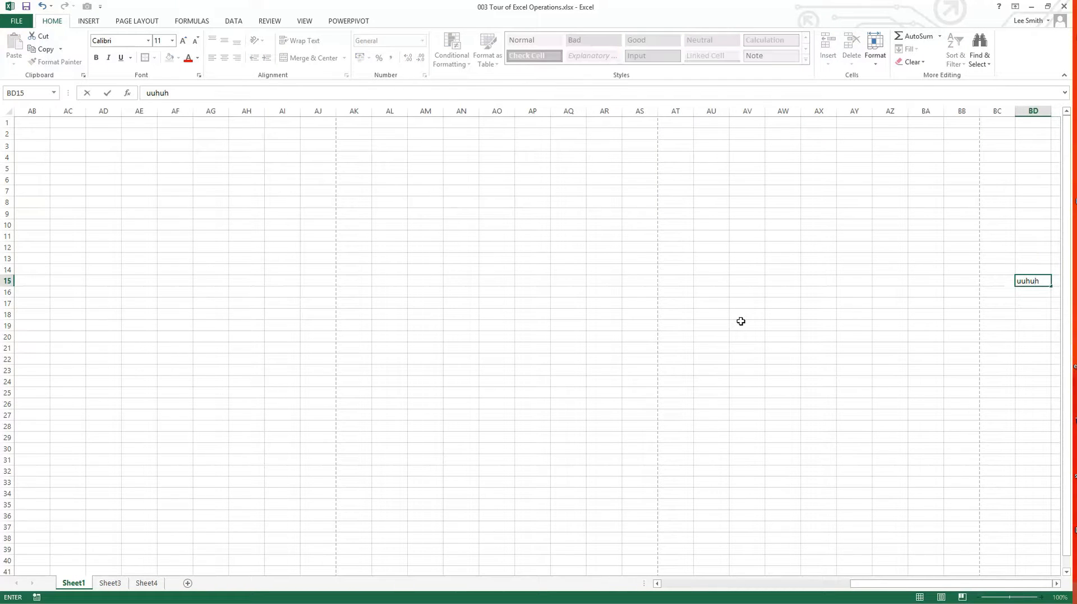
key("Return")
key("Left")
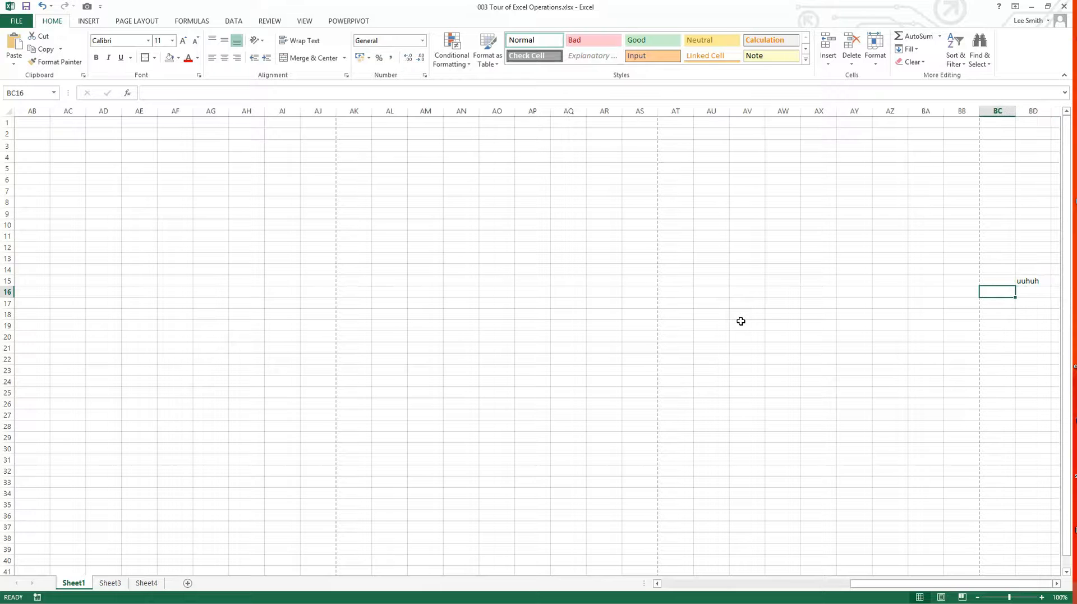
Scroll Sheet1 back to the budget table, down to the lower rows, and across to the text in BD15, returning to the table each time
left_click_drag(855, 583, 673, 583)
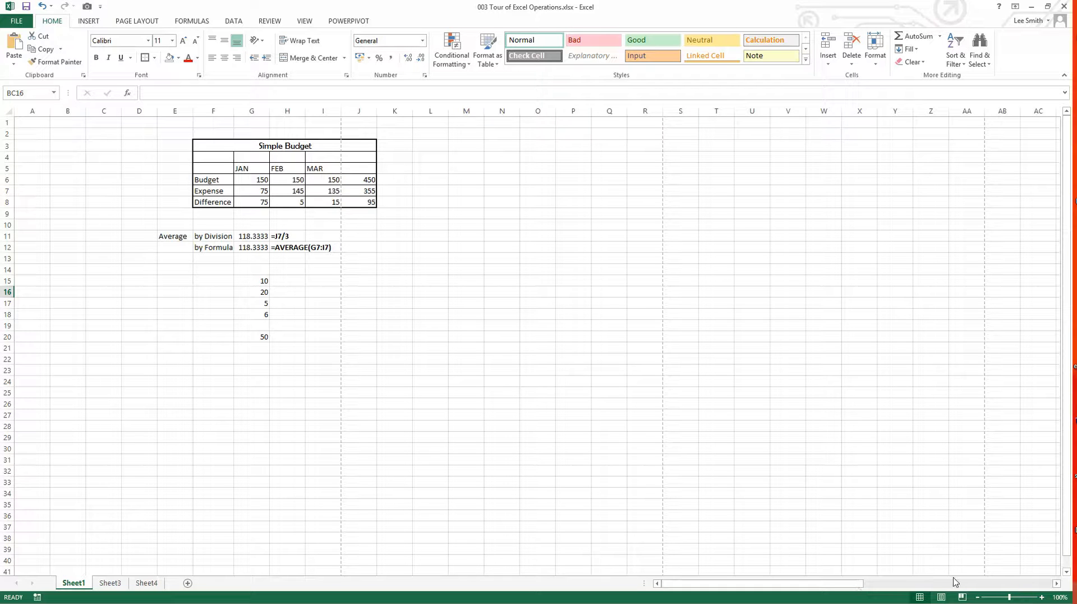
left_click_drag(848, 584, 712, 589)
left_click(672, 514)
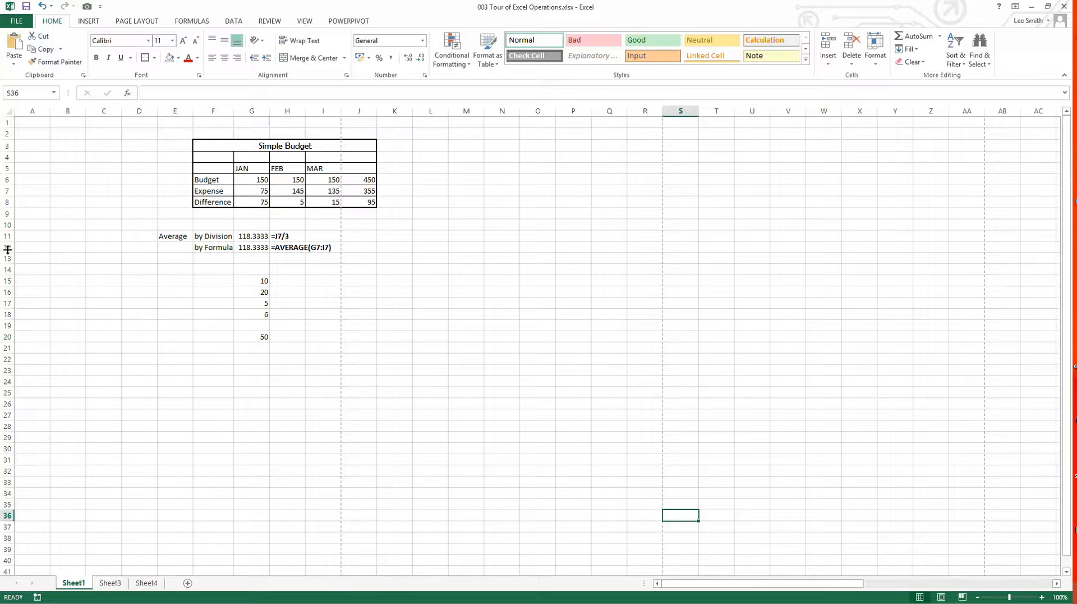
left_click(51, 236)
scroll(50, 236, "down", 7)
scroll(51, 235, "down", 17)
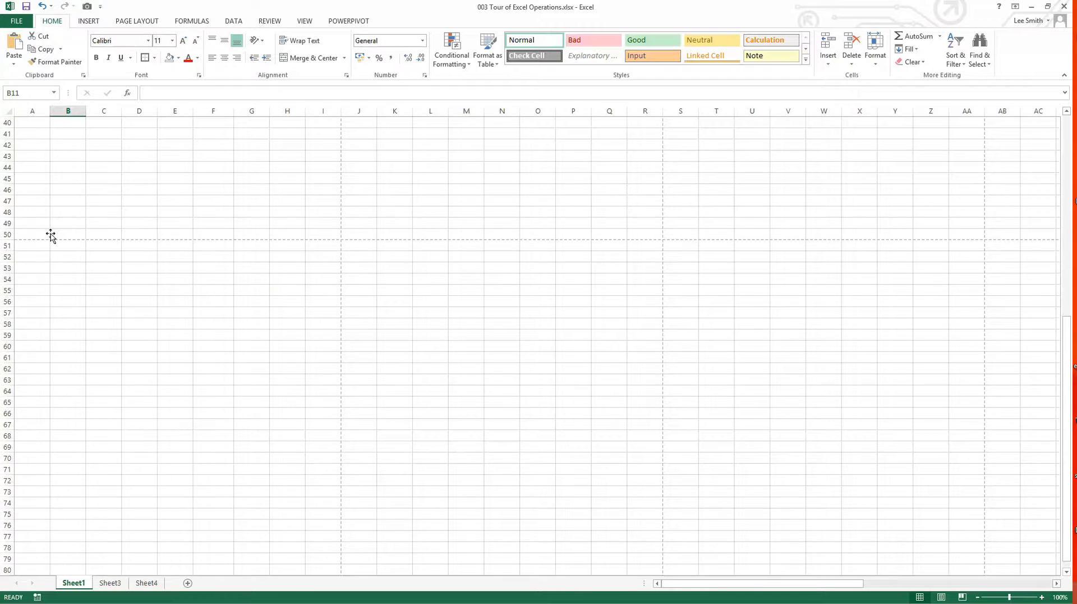
scroll(50, 235, "up", 20)
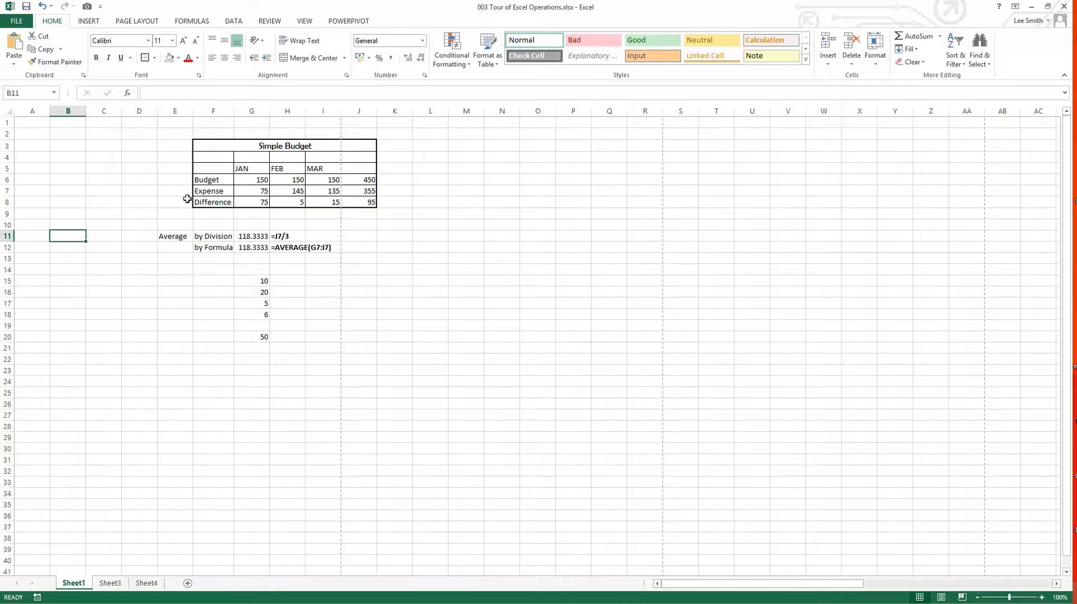
left_click_drag(804, 583, 1033, 593)
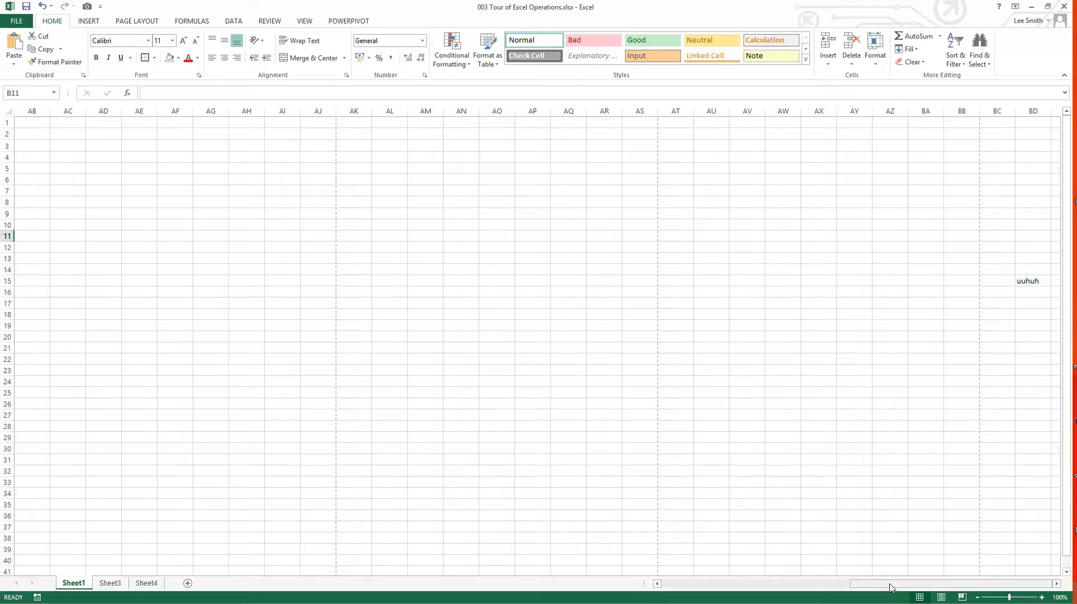
left_click_drag(892, 587, 676, 585)
left_click(326, 435)
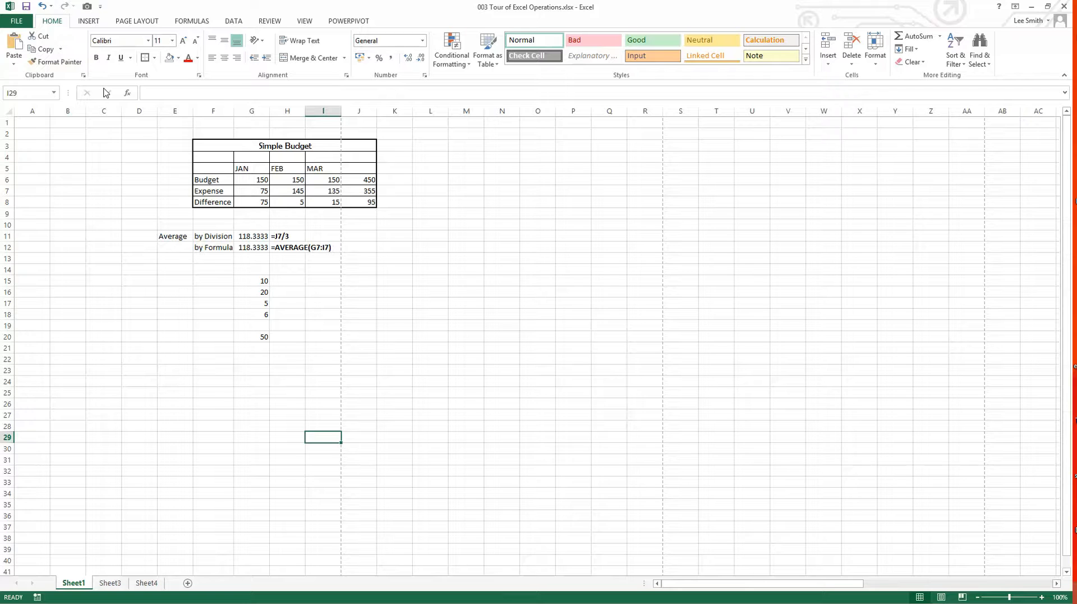
Copy the value in cell G16 and paste it into cell L17
left_click(93, 178)
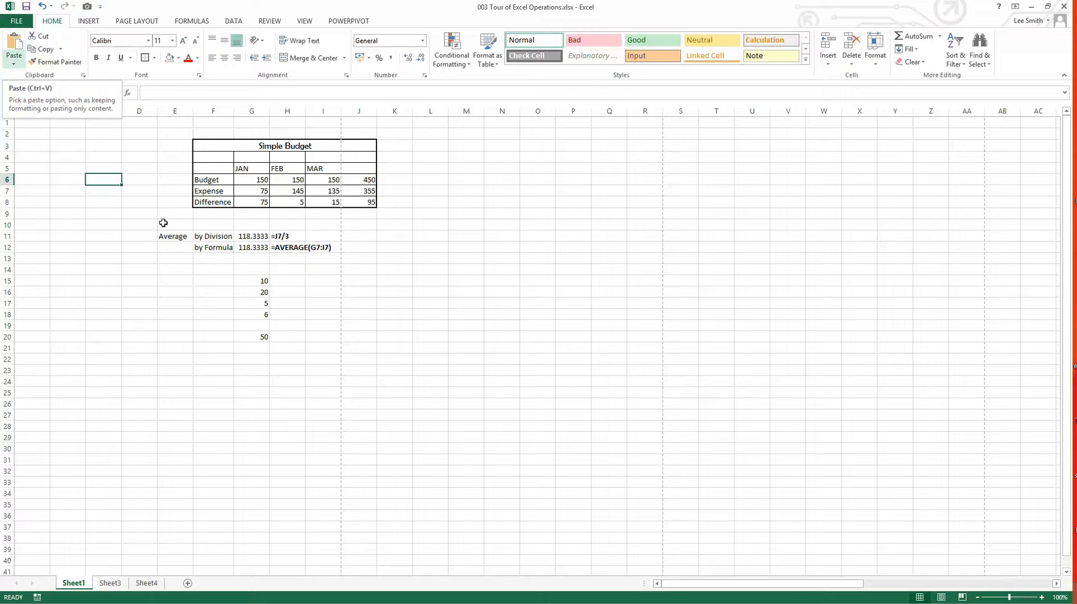
left_click(256, 293)
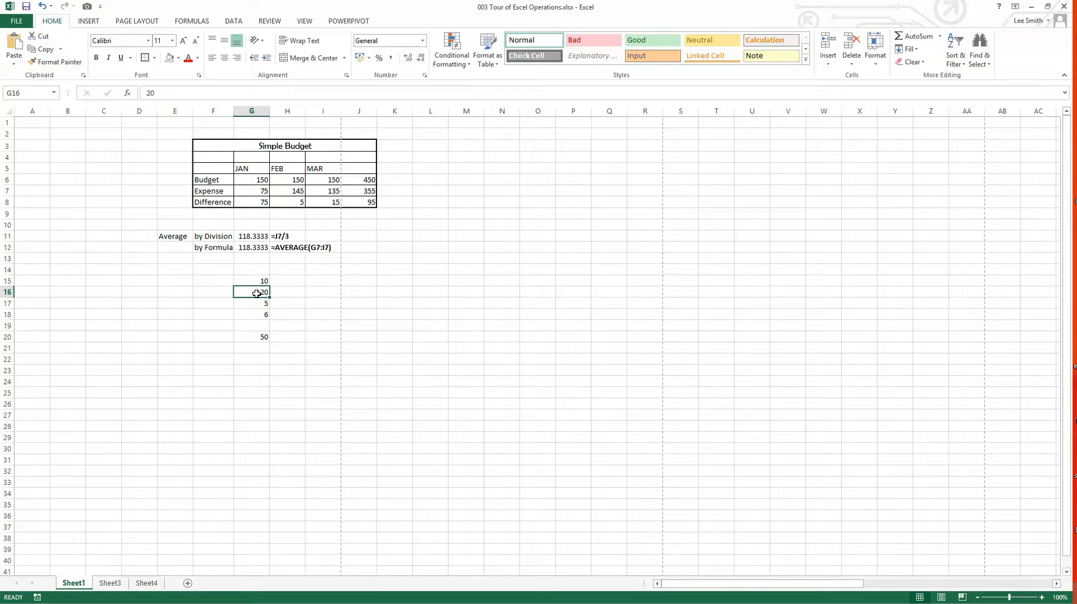
left_click(43, 50)
left_click(416, 302)
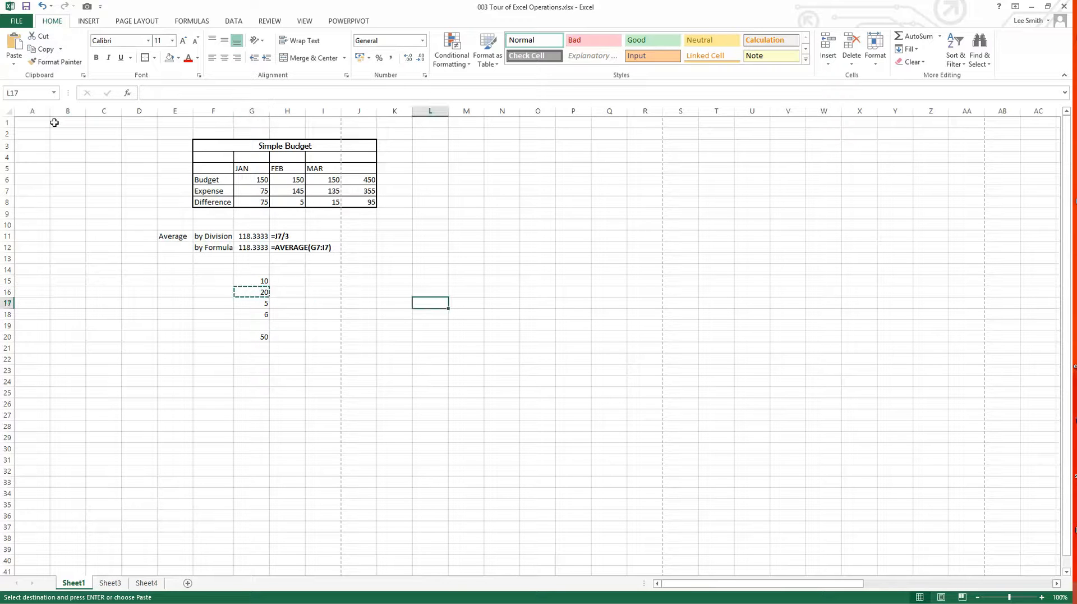
left_click(9, 55)
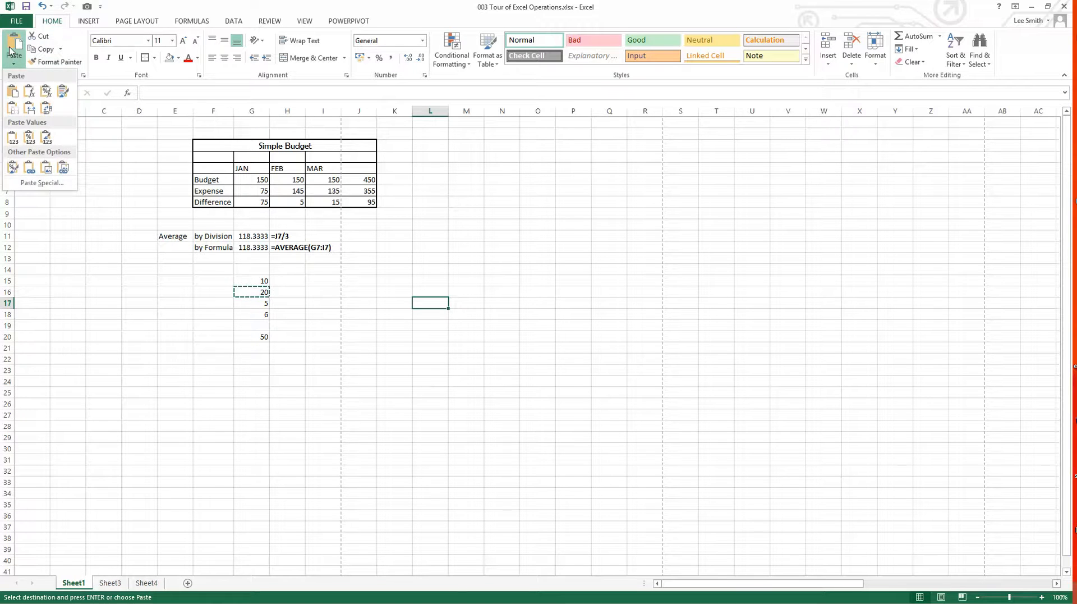
left_click(10, 50)
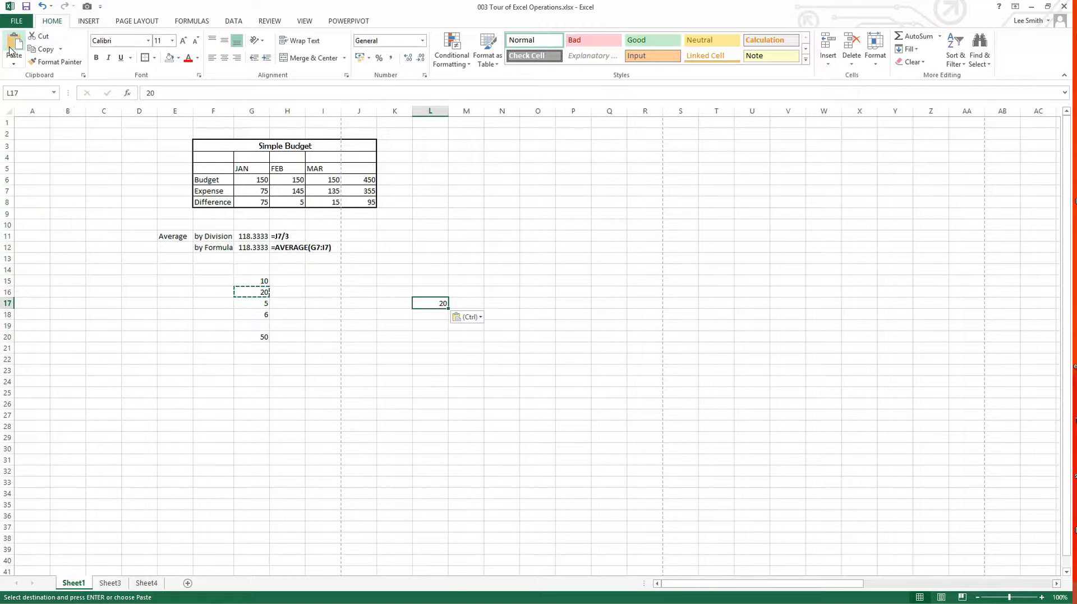
Display the available paste options for cell L18 without pasting anything
left_click(425, 315)
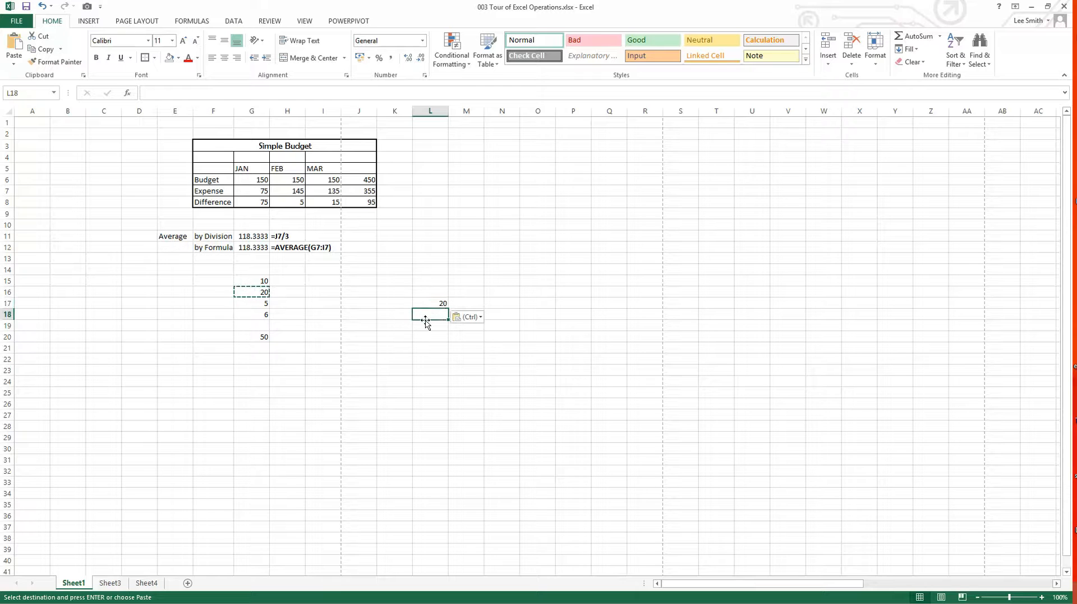
left_click(14, 64)
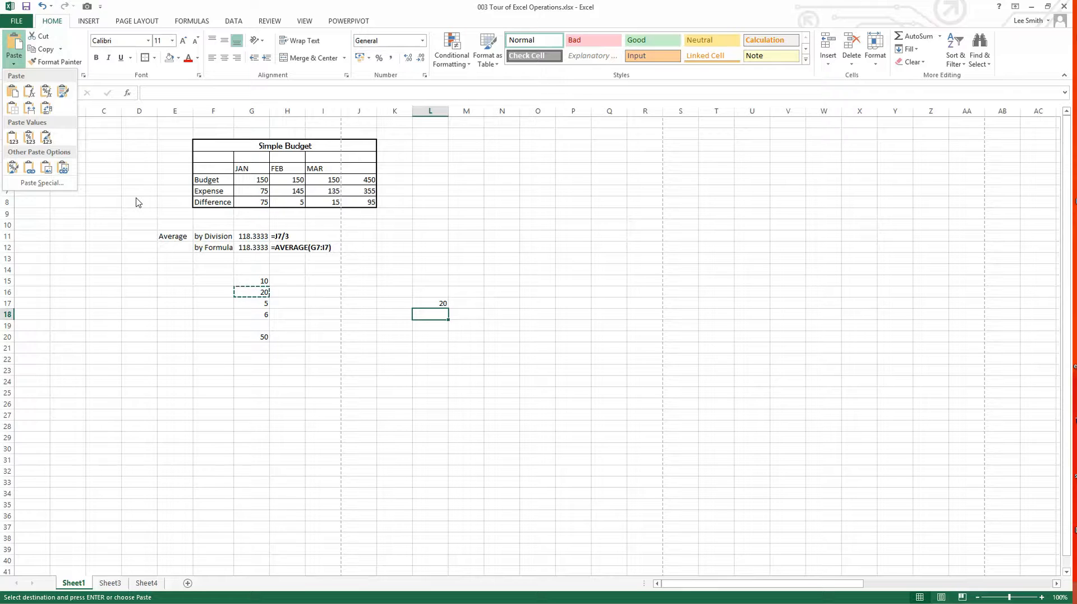
left_click(169, 211)
left_click(450, 334)
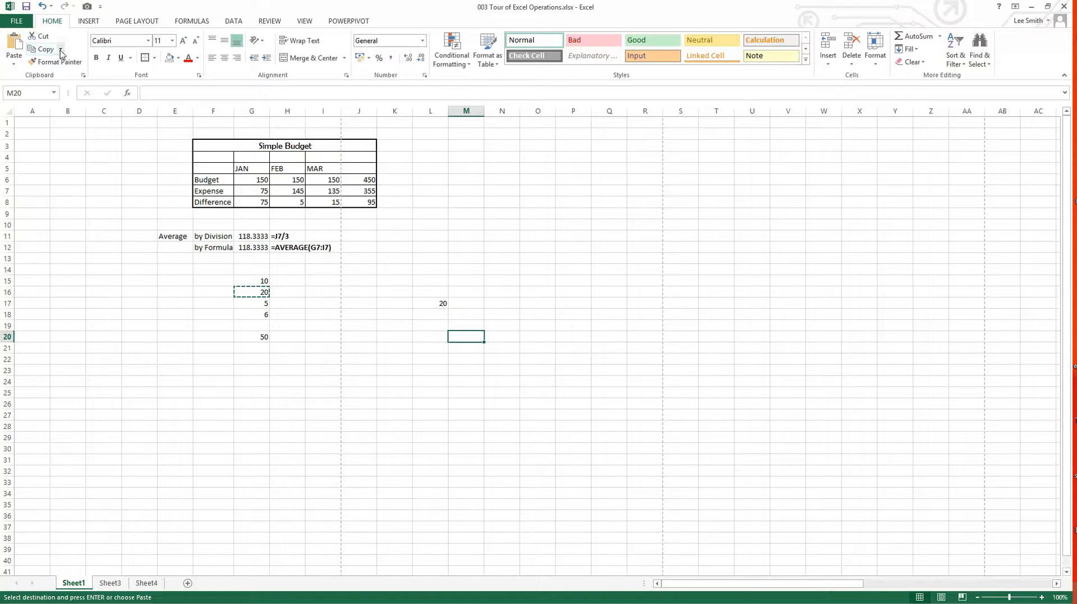
Cut the value from cell G16 and paste it into cell L13
left_click(244, 291)
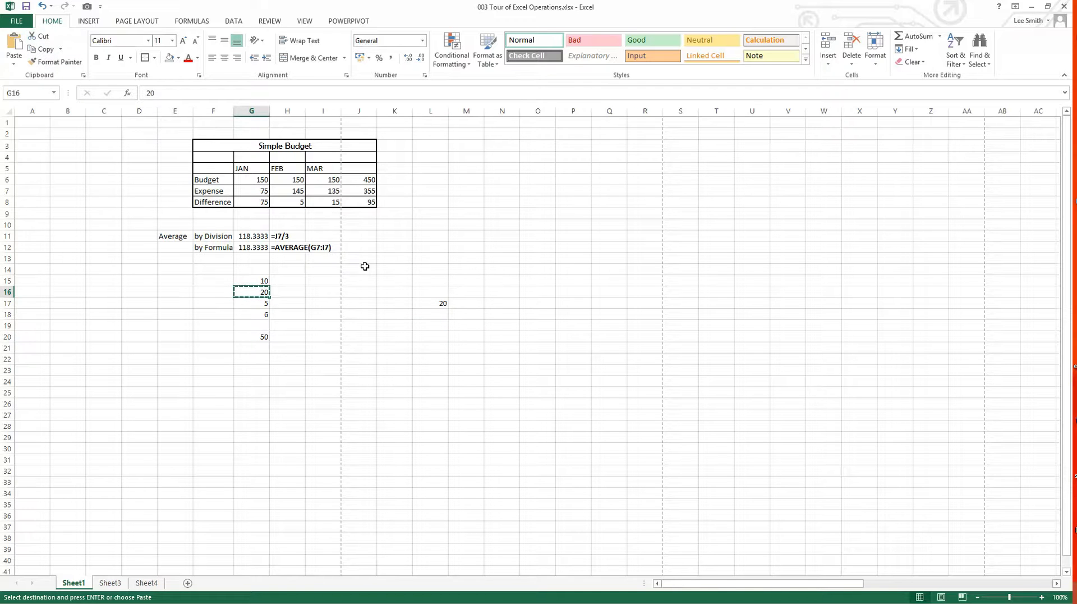
left_click(425, 257)
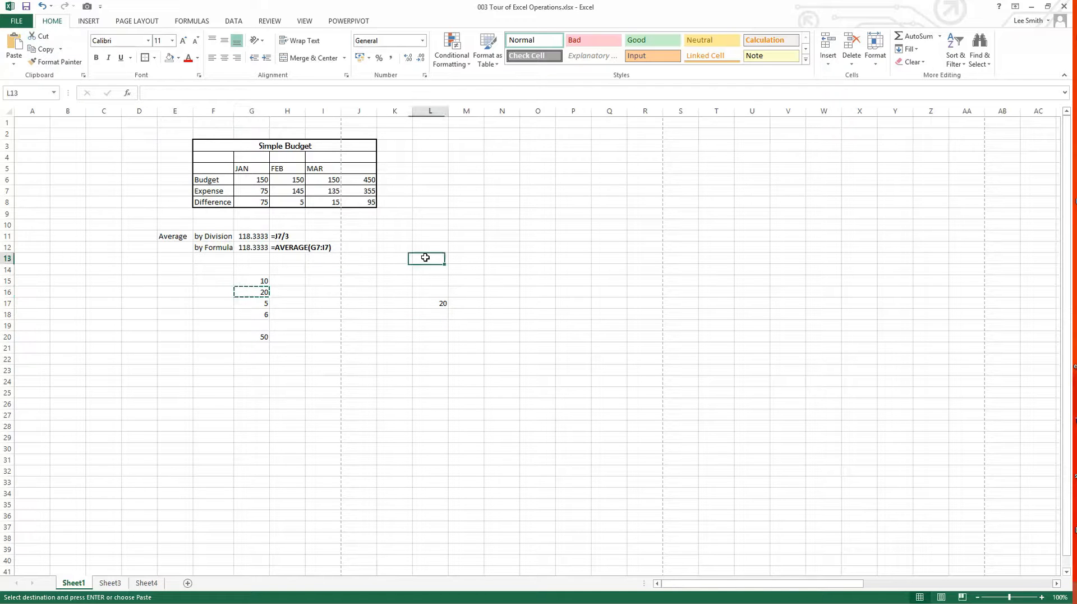
left_click(14, 45)
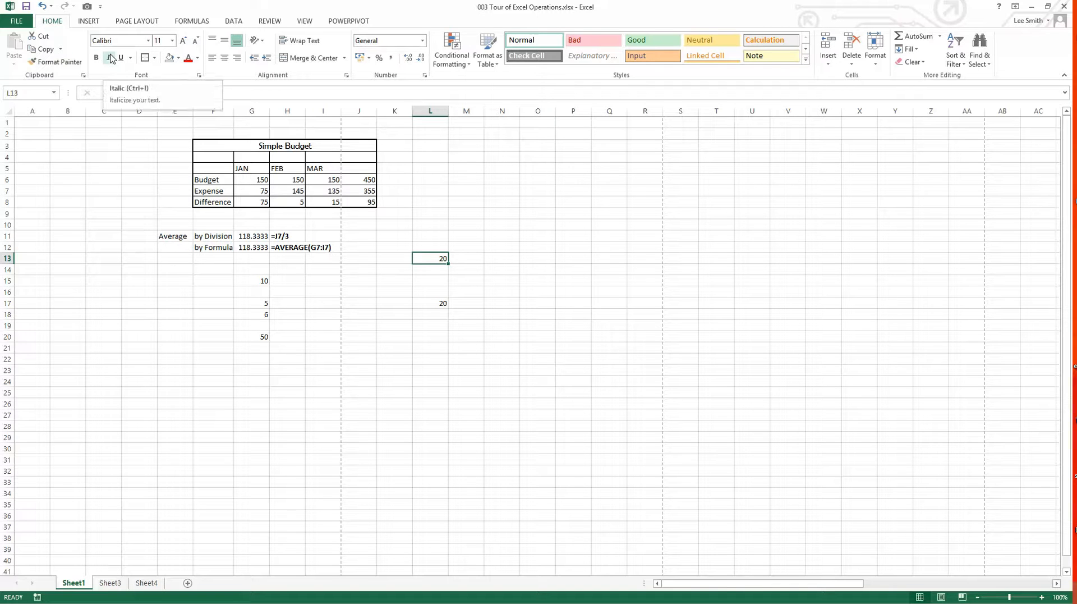
Try red and a pale theme tint as the font colour of the Budget label in F6, and set it back to black
left_click(209, 178)
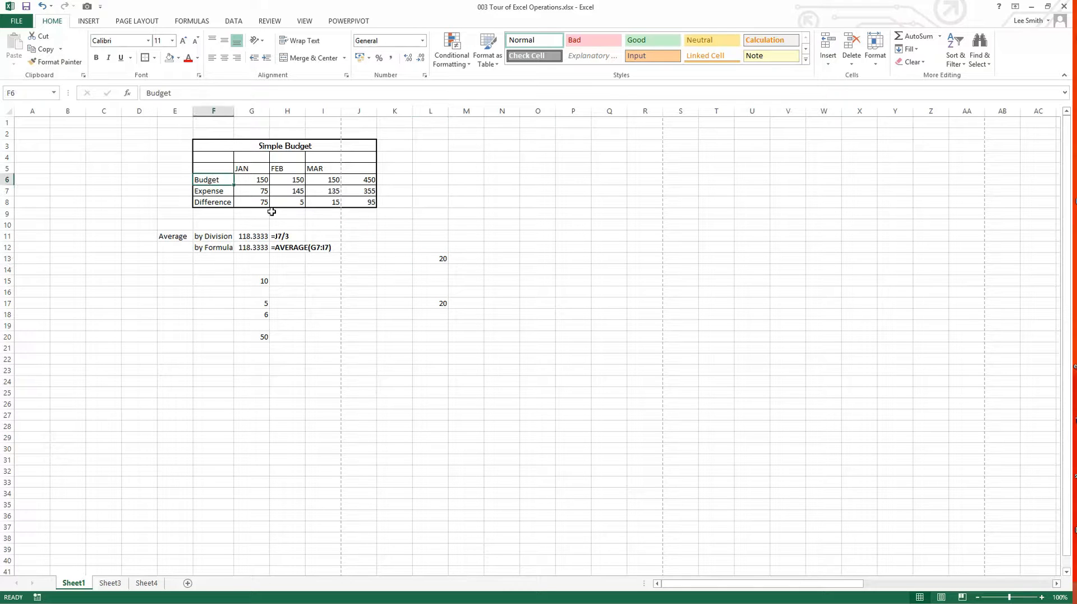
left_click(189, 60)
left_click(199, 58)
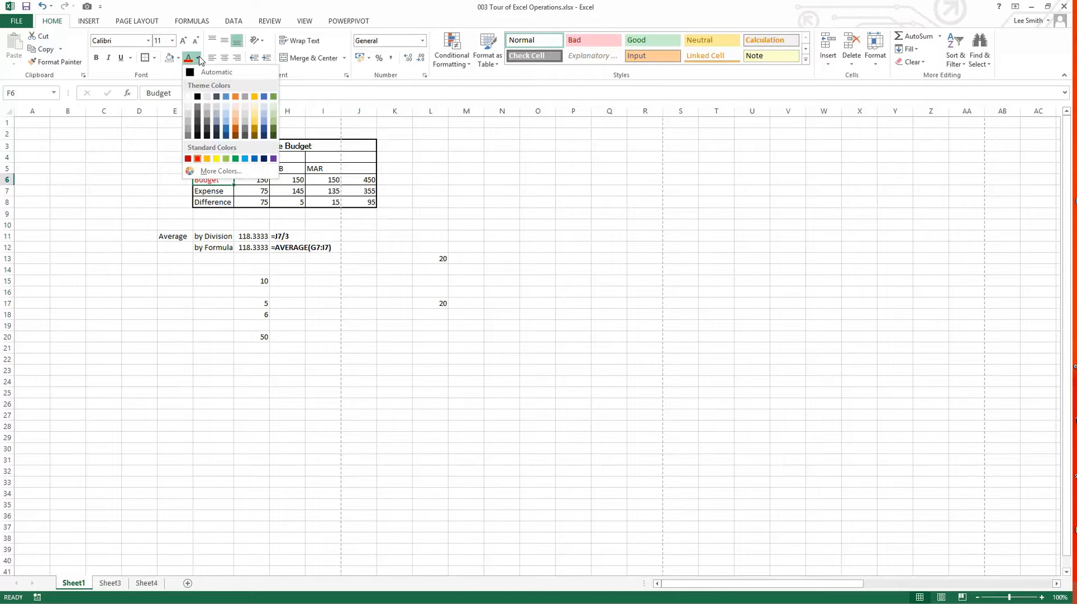
left_click(239, 125)
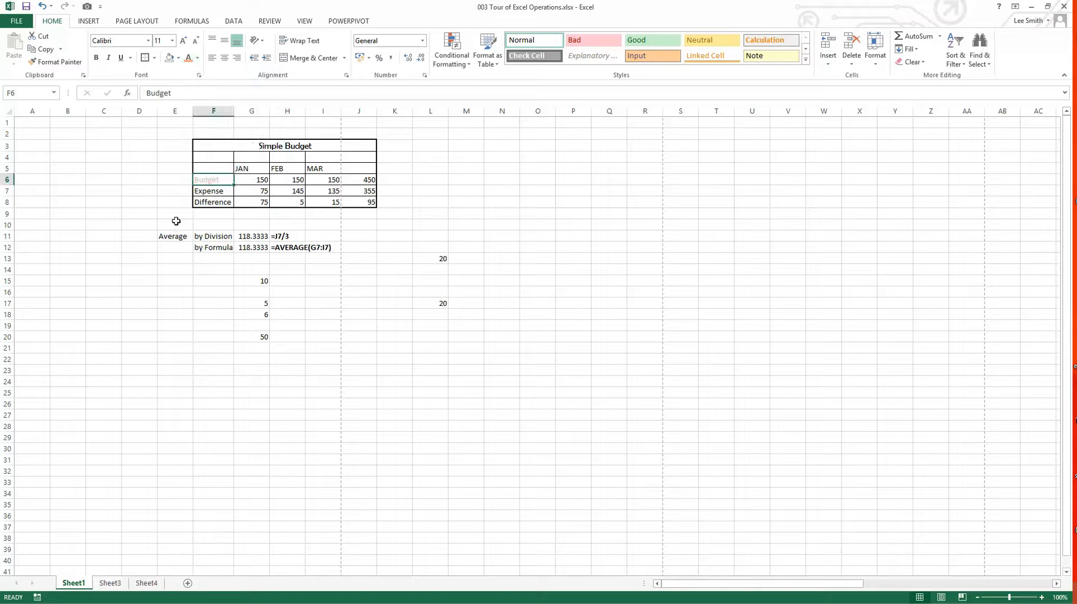
left_click(198, 58)
left_click(199, 95)
left_click(141, 191)
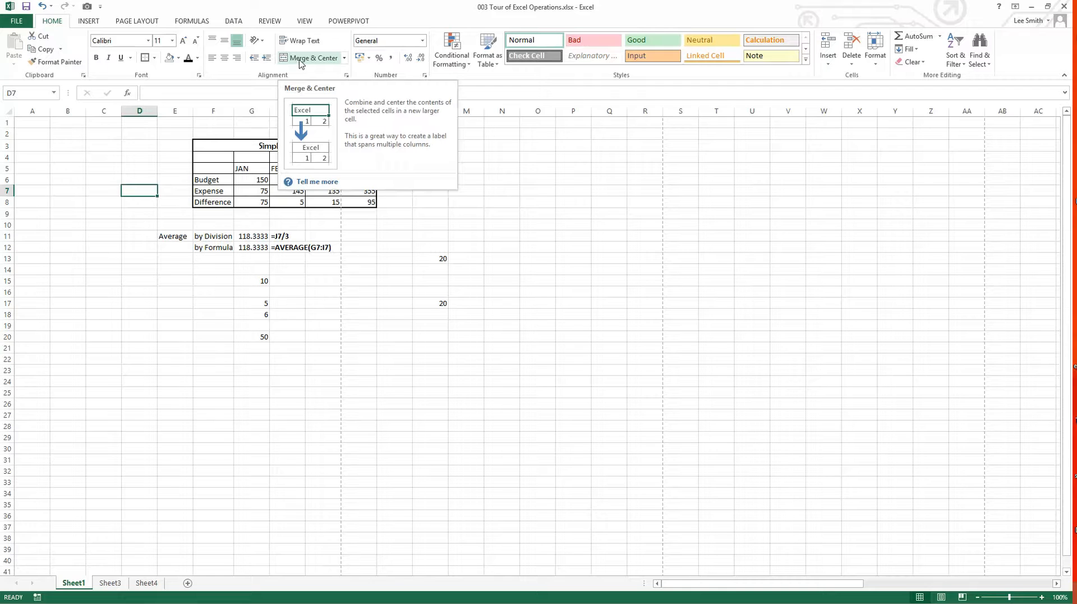
Enter the sentence "The quick brown fox jumped over the lazy dog." in cell N3
left_click(247, 147)
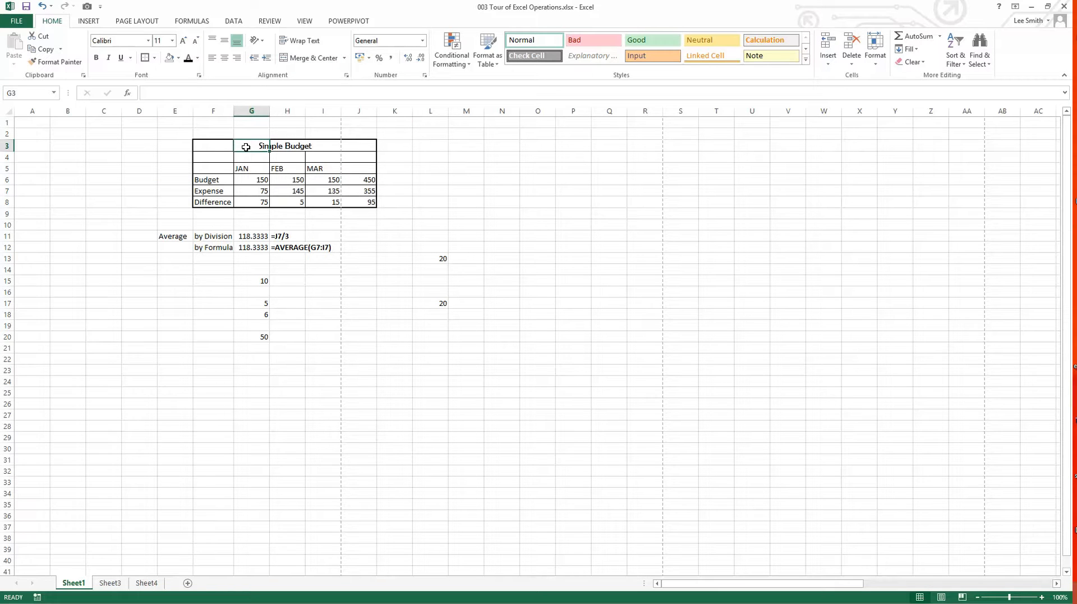
left_click(484, 171)
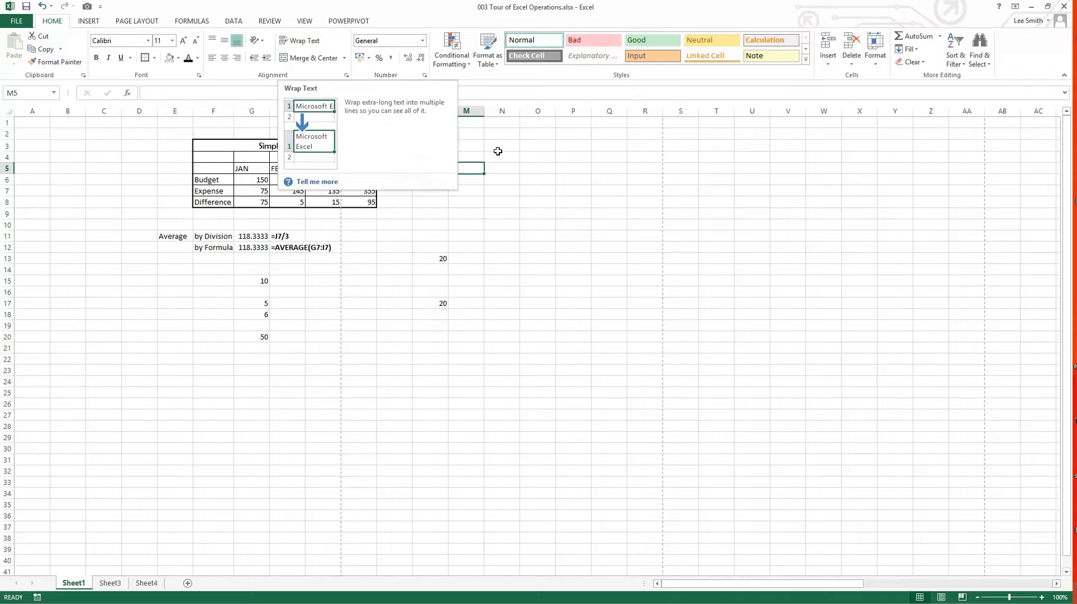
left_click(504, 149)
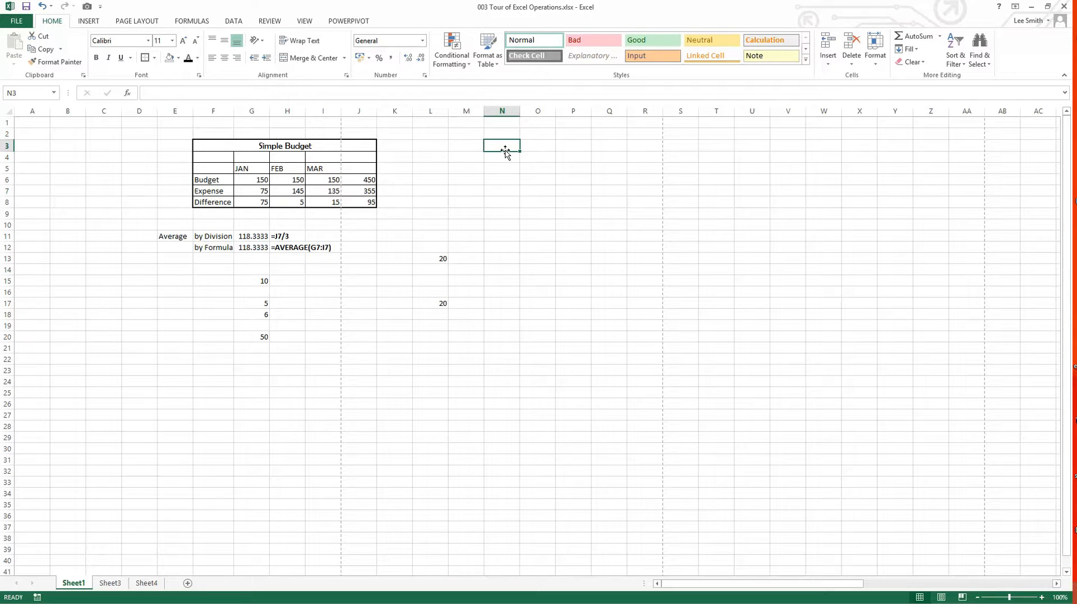
type("The quick b")
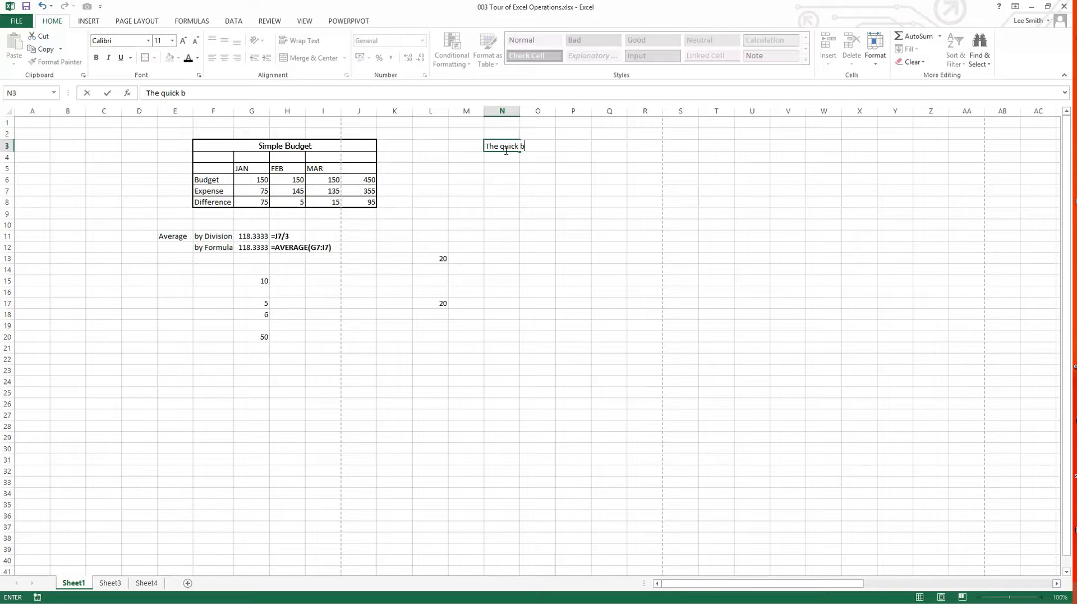
type("rown fox jumpred")
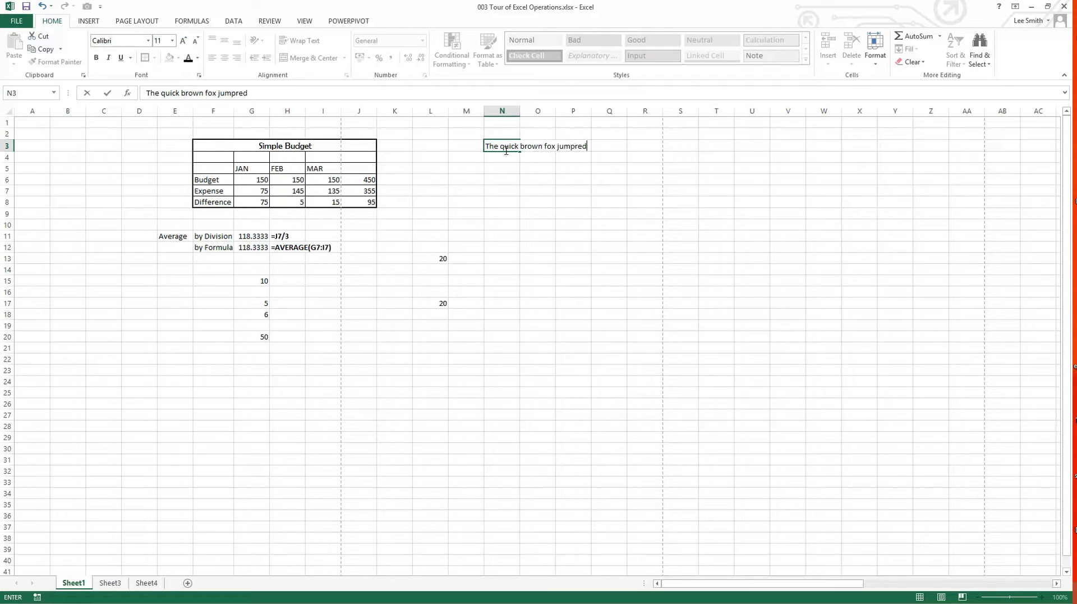
key("BackSpace")
key("BackSpace")
type("ed over")
key("BackSpace")
key("BackSpace")
key("BackSpace")
type("ver the lazy dog.")
key("Return")
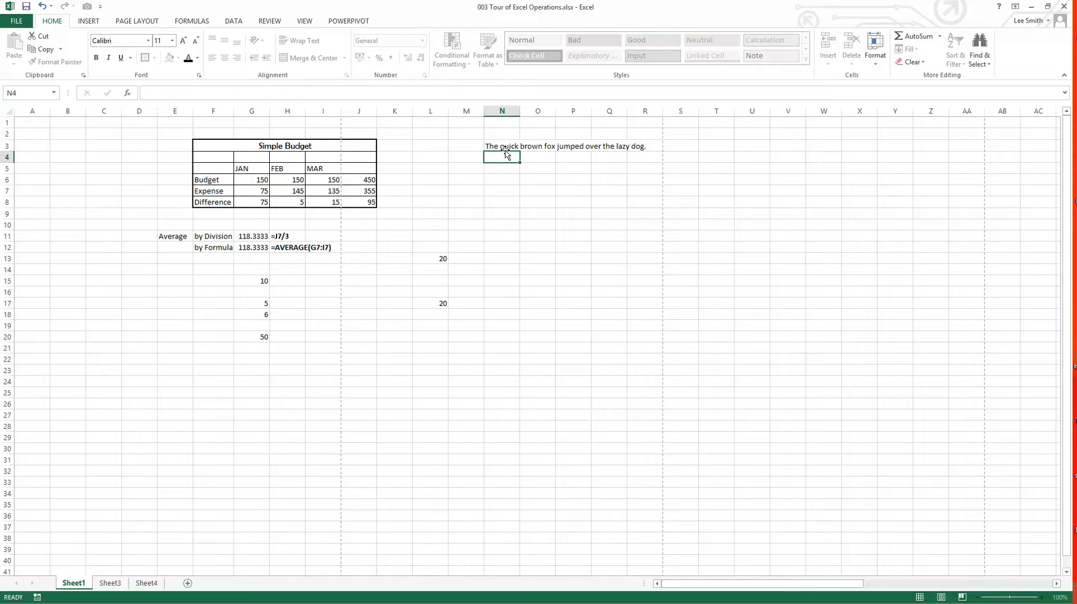
Apply Wrap Text to the sentence in cell N3
left_click(506, 151)
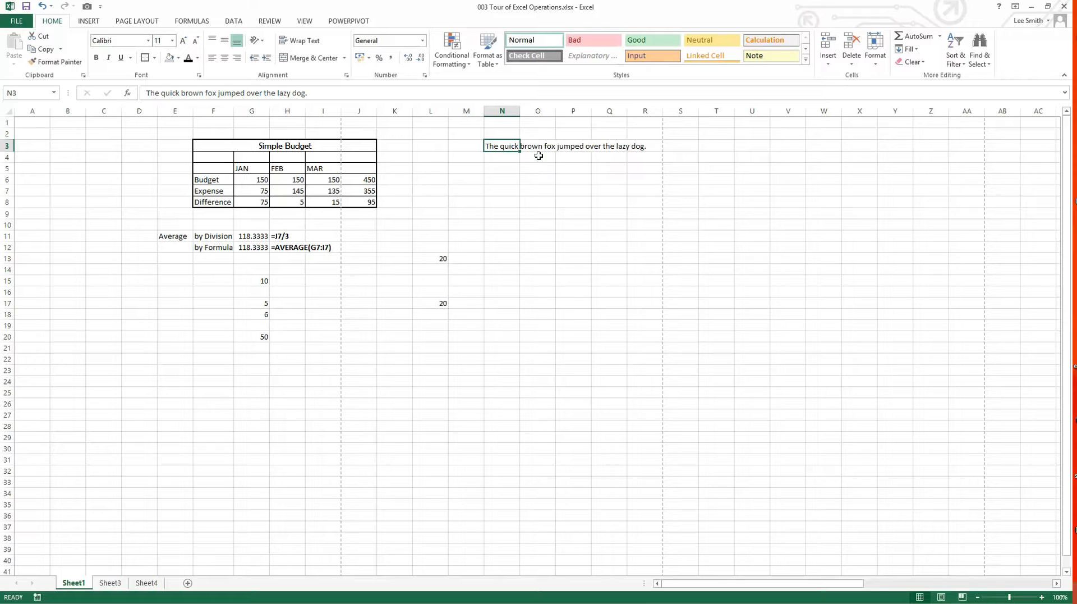
left_click_drag(566, 128, 578, 252)
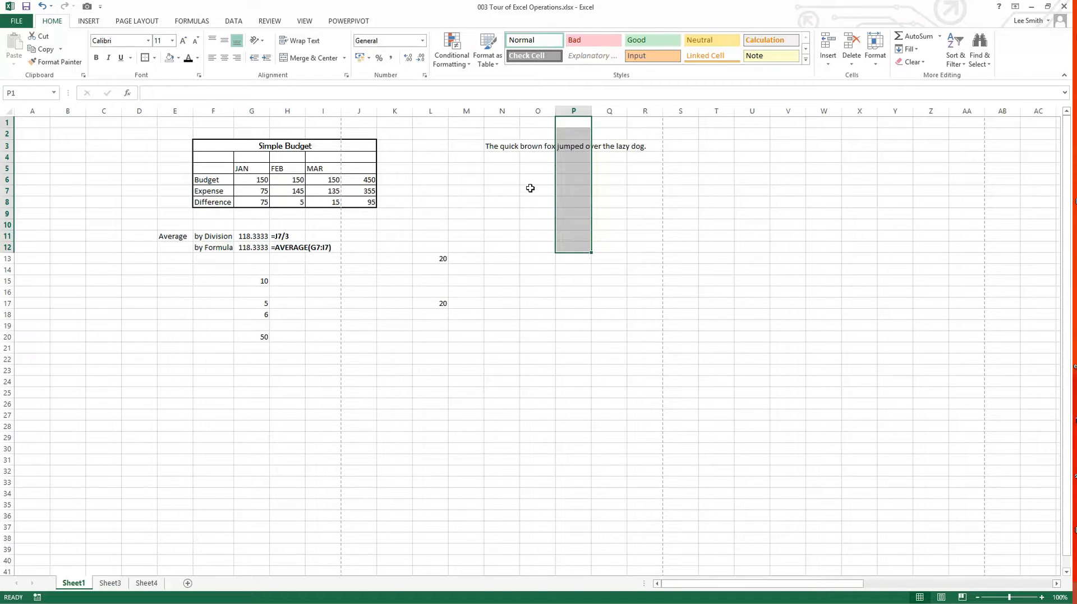
left_click(503, 148)
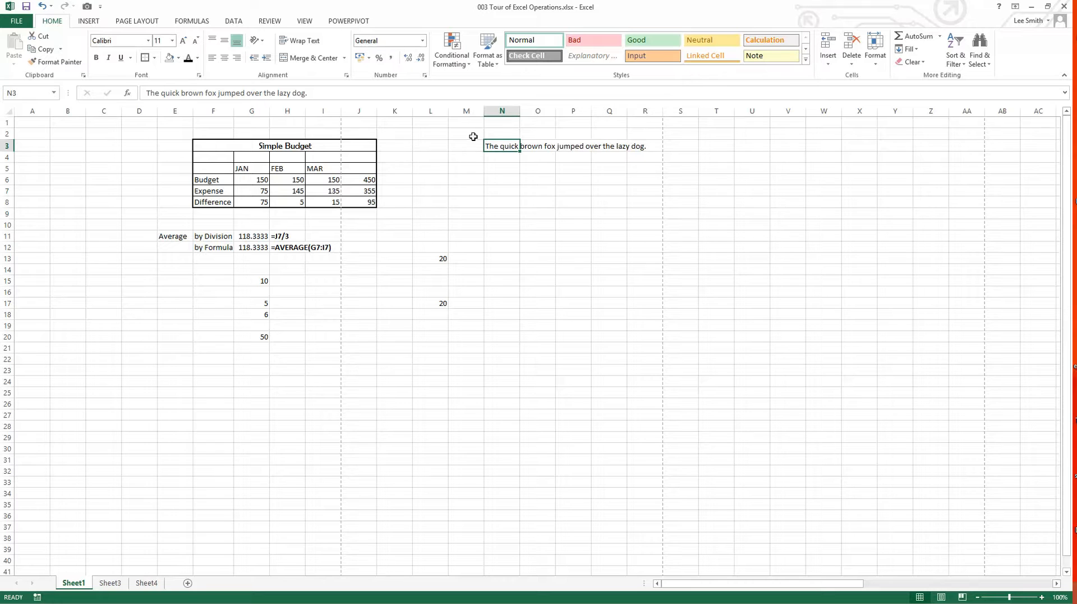
left_click(296, 42)
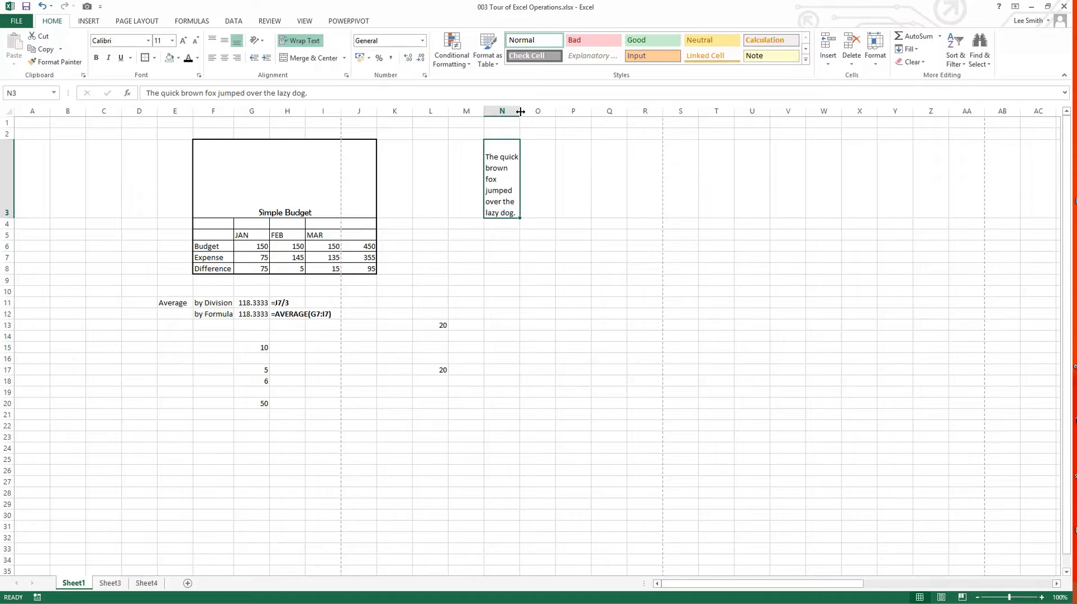
Widen column N so the sentence in N3 wraps onto two lines, and fit row 3's height to its contents
left_click_drag(520, 112, 594, 117)
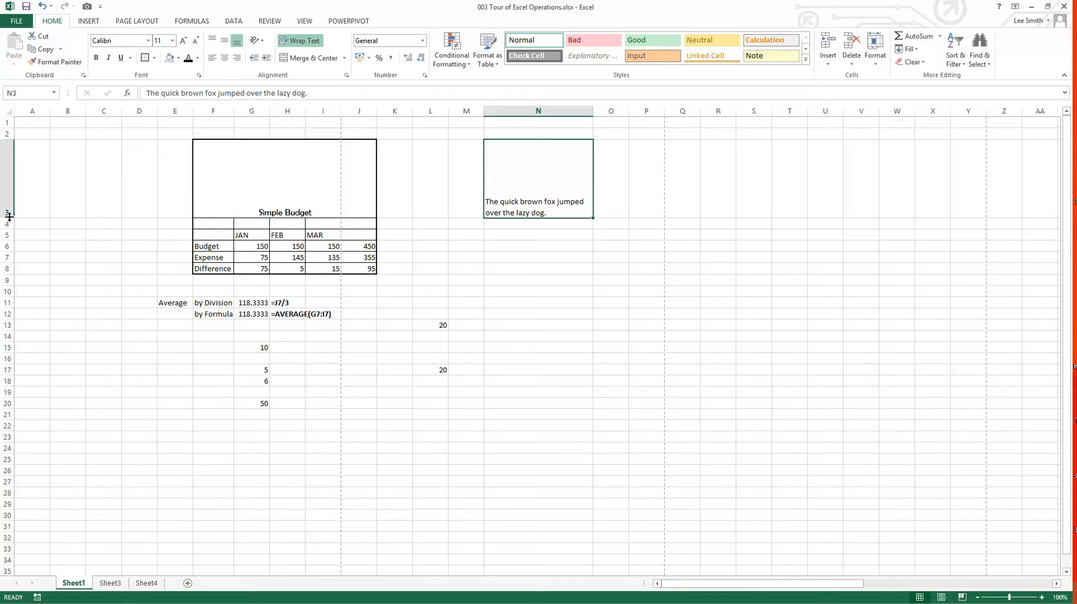
mouse_move(9, 217)
left_mouse_down()
mouse_move(1, 164)
mouse_move(15, 210)
left_mouse_up()
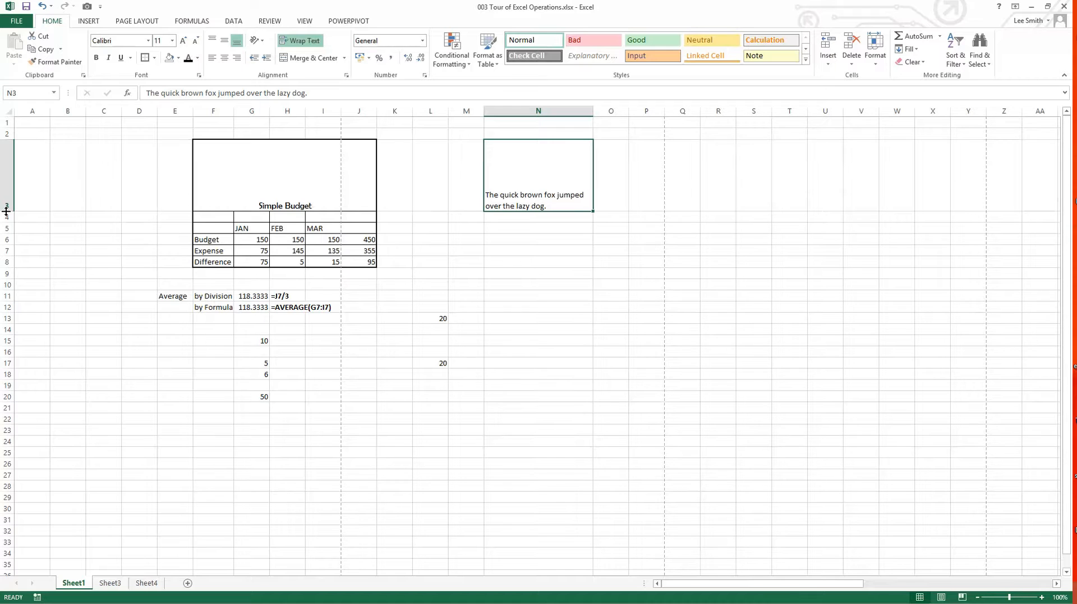
double_click(5, 210)
left_click(88, 216)
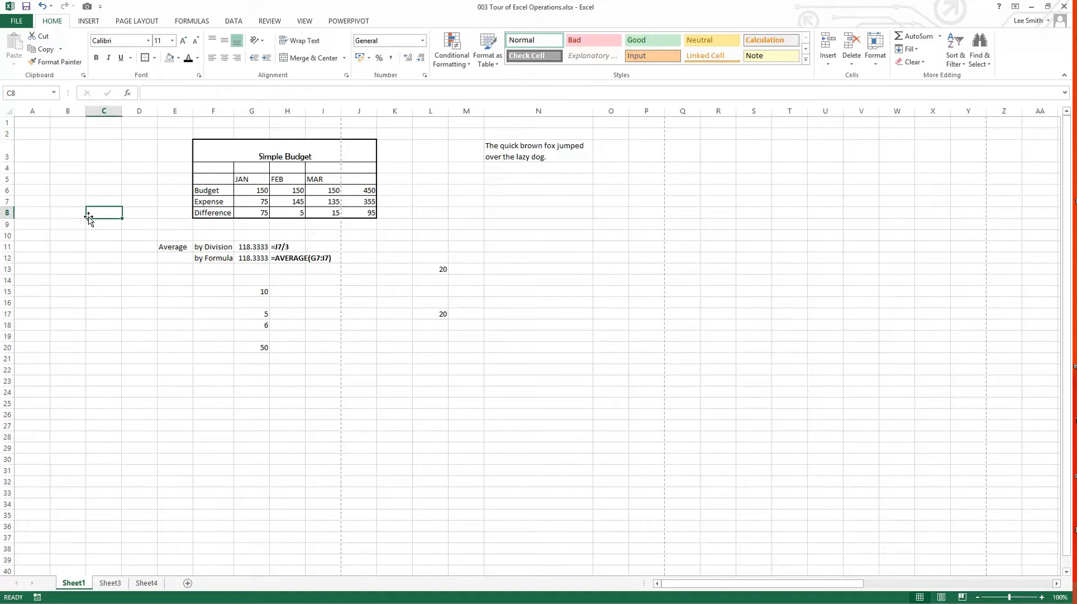
Widen column N until the sentence in N3 fits on one line, and autofit row 3's height again
left_click_drag(594, 111, 706, 115)
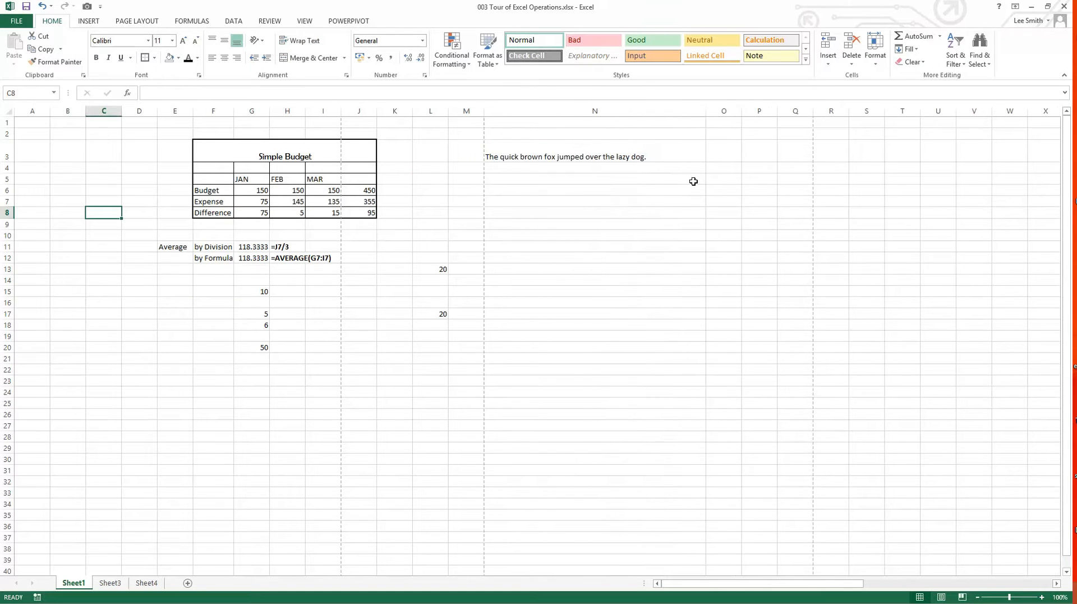
left_click_drag(10, 163, 11, 163)
double_click(10, 163)
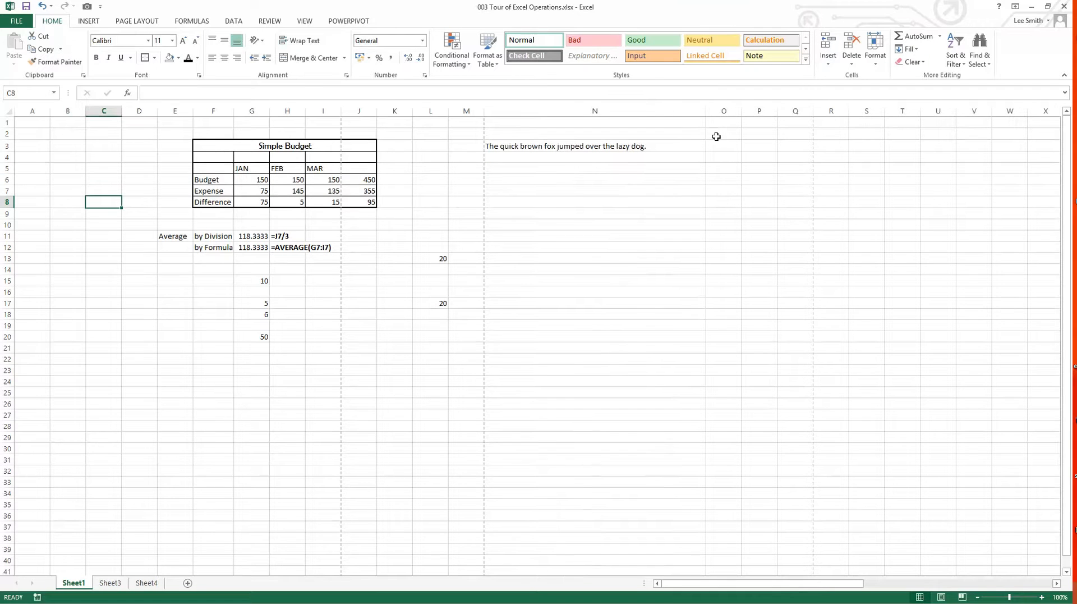
Narrow column N and autofit row 3 so the sentence in N3 wraps onto three lines
left_click_drag(706, 112, 551, 131)
left_click(510, 146)
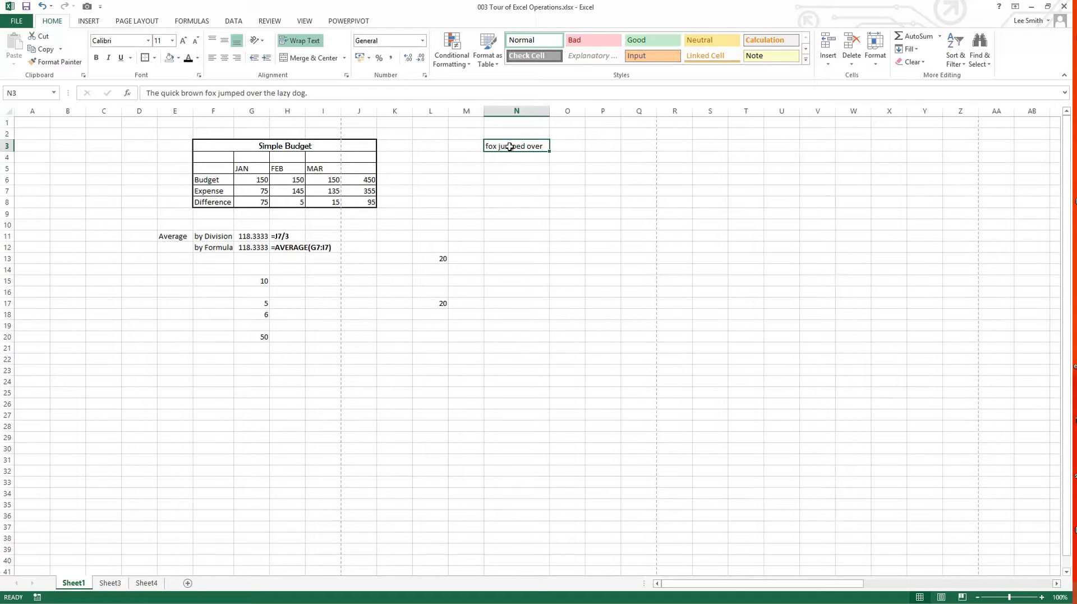
double_click(6, 151)
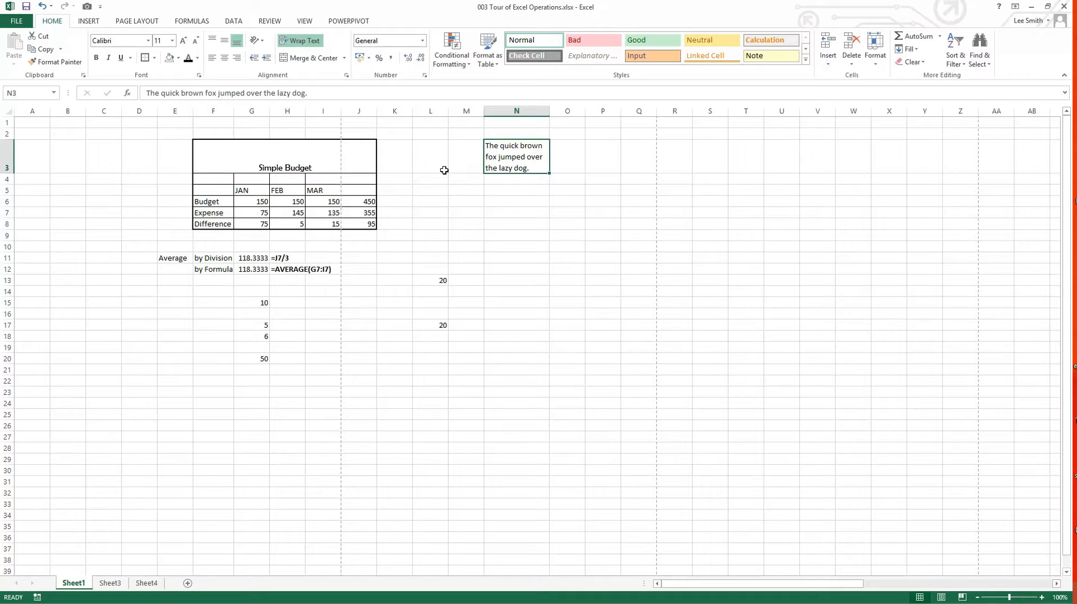
Try centre and right horizontal alignment on the sentence in N3, and set it to left alignment
left_click(224, 59)
left_click(241, 59)
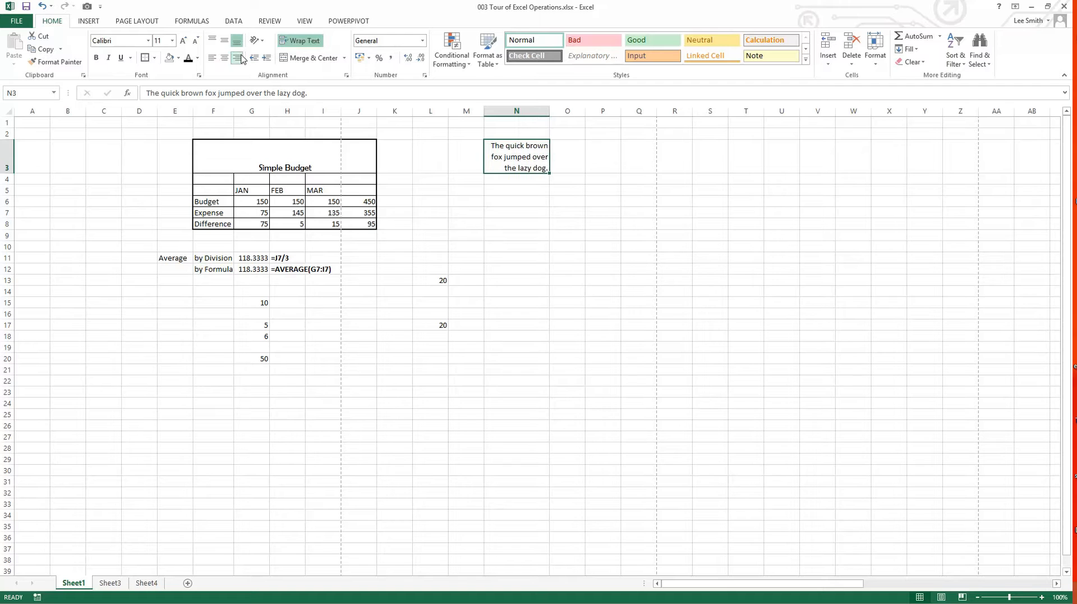
left_click(213, 58)
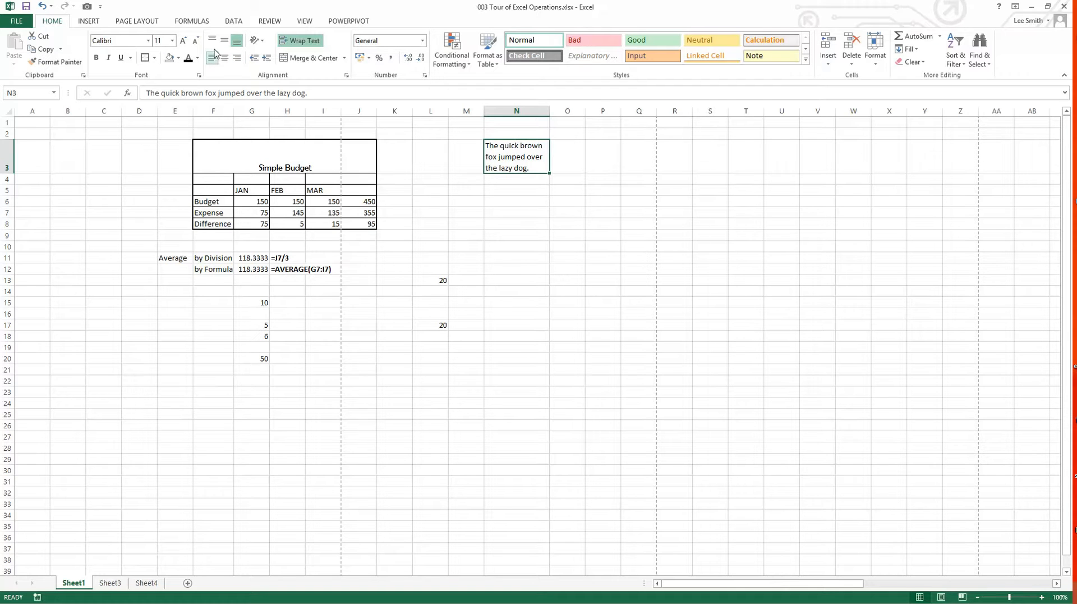
Make row 3 more than twice as tall, try top and bottom alignment on N3, and set it to middle align
left_click_drag(12, 173, 8, 217)
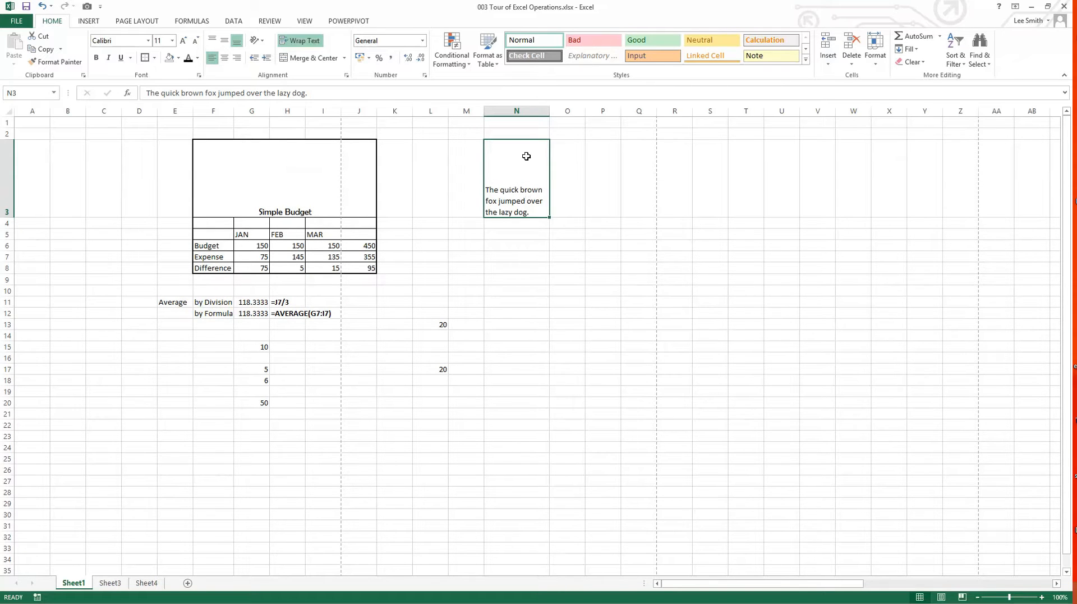
left_click(215, 42)
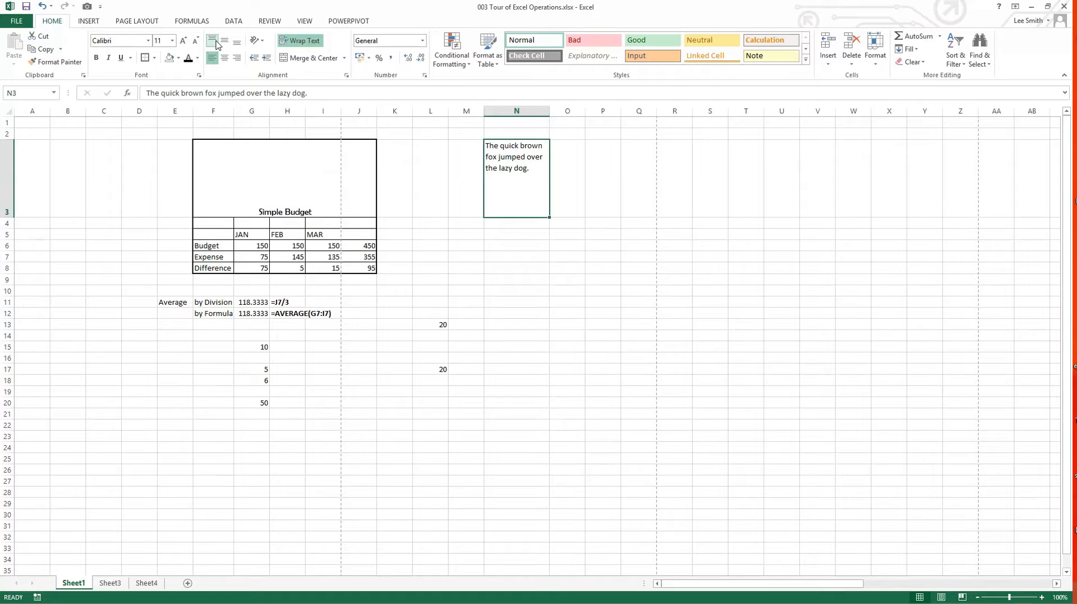
left_click(225, 41)
left_click(238, 44)
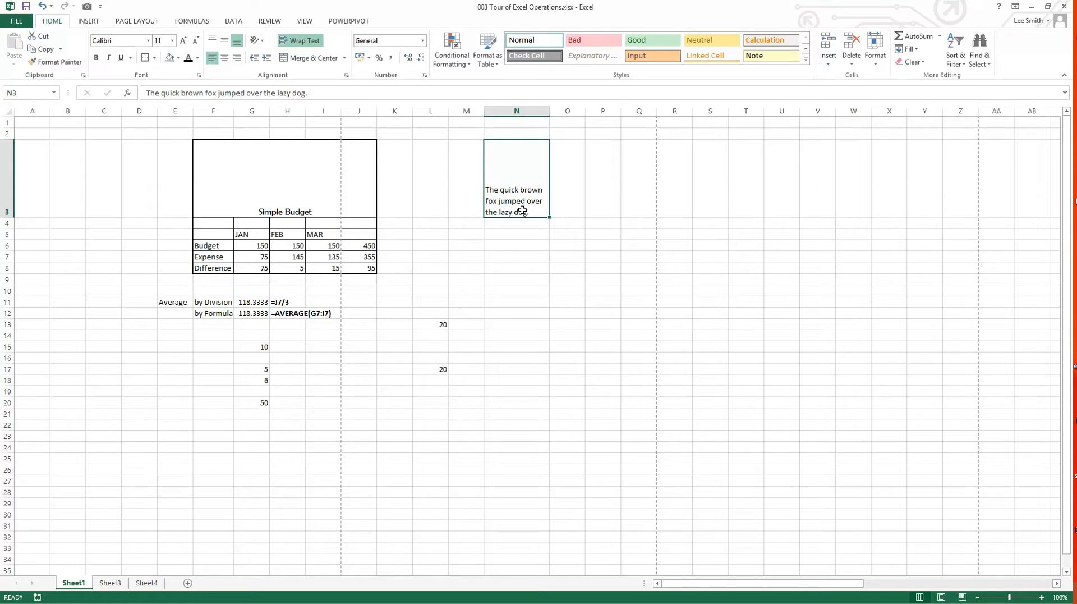
left_click(223, 43)
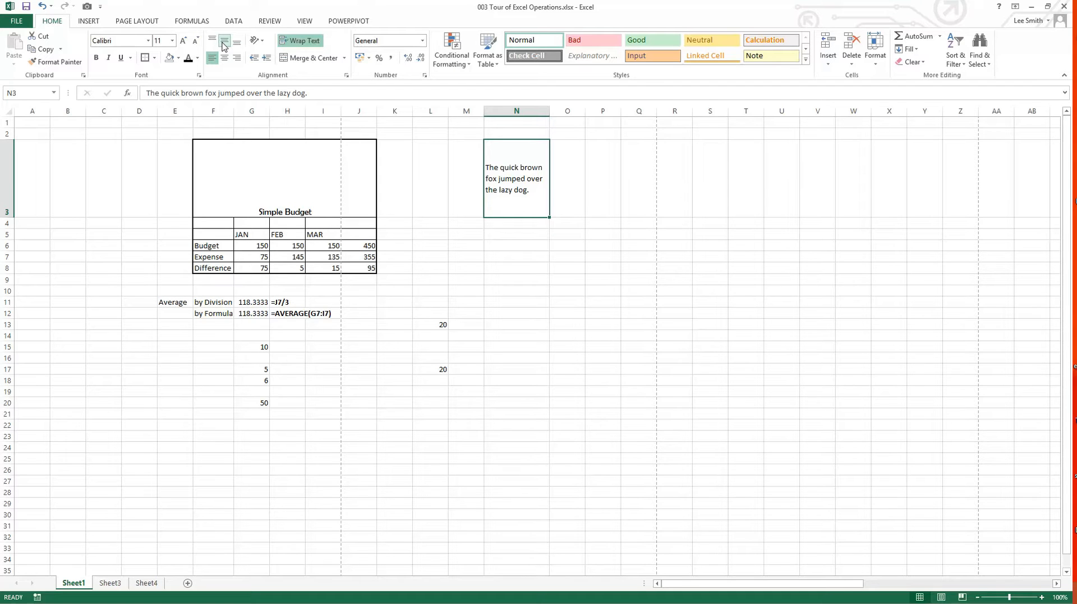
Try the Angle Counterclockwise, Vertical Text and Rotate Text Down orientations on the sentence in N3
left_click(262, 47)
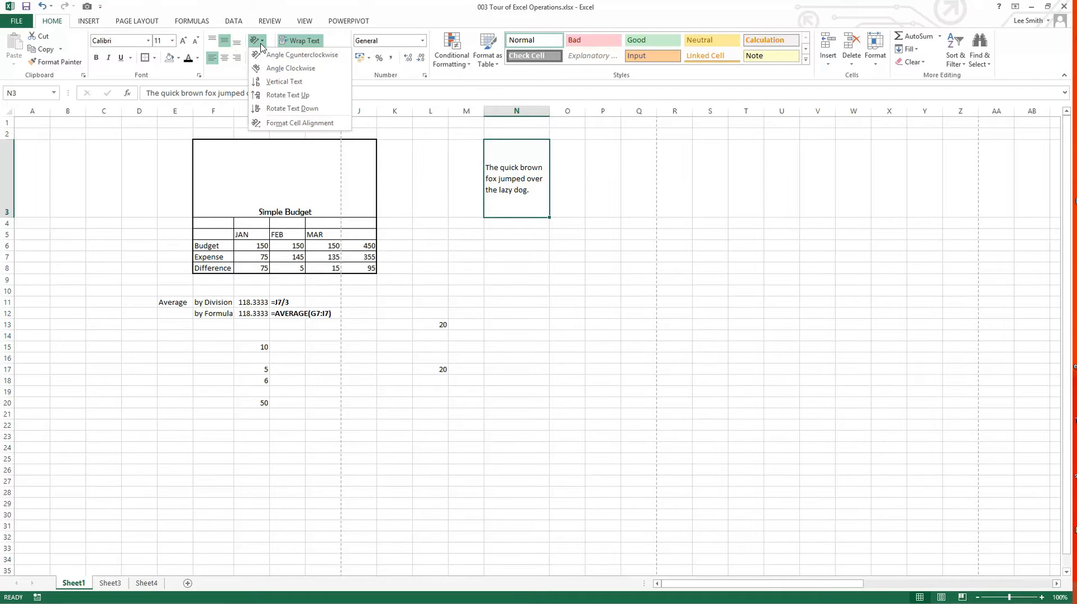
left_click(271, 58)
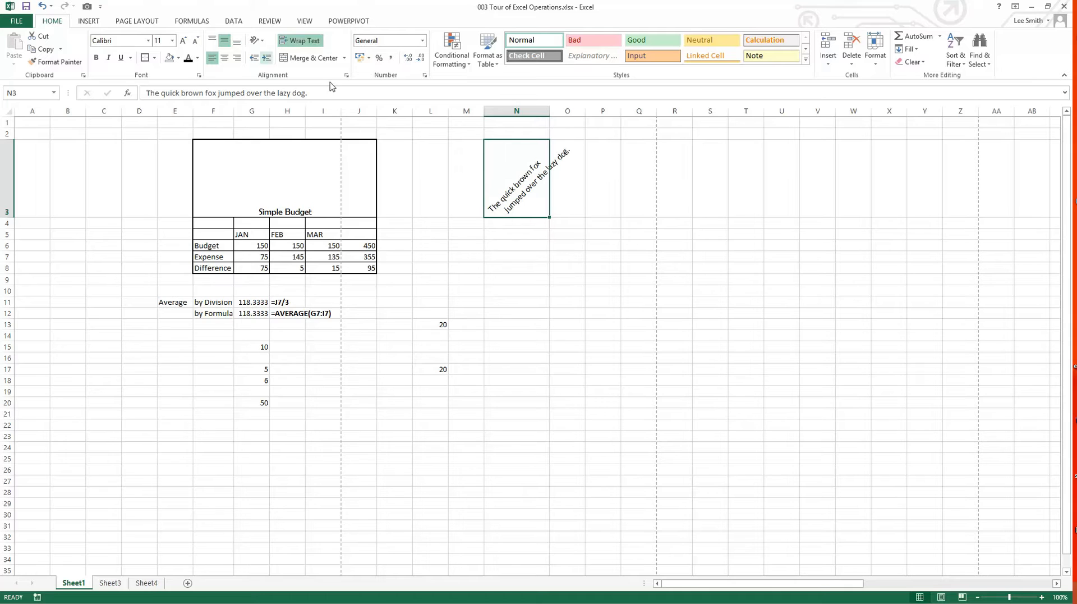
left_click(262, 41)
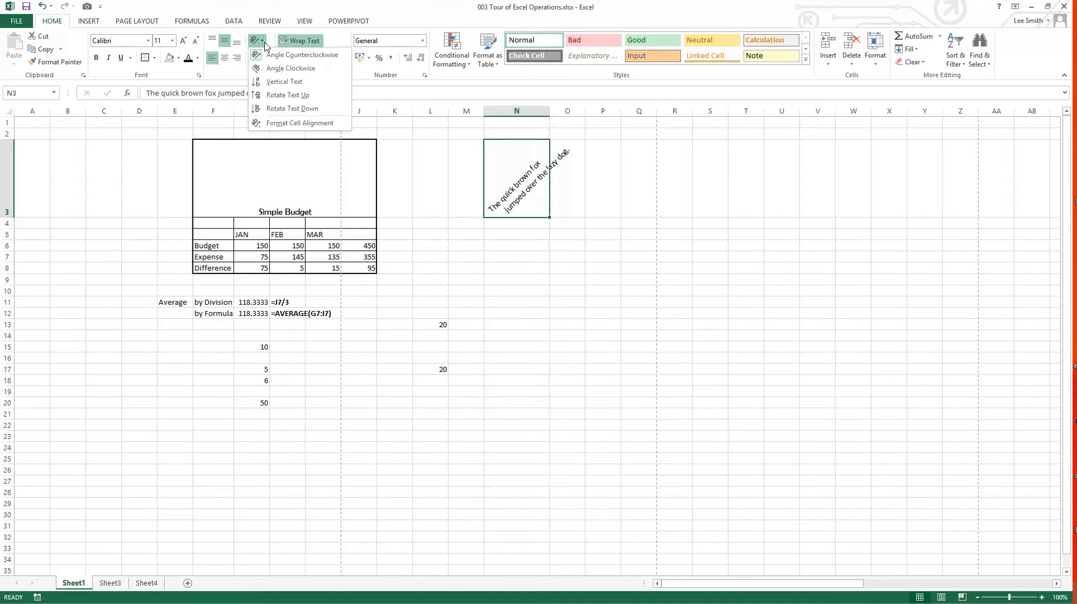
left_click(282, 82)
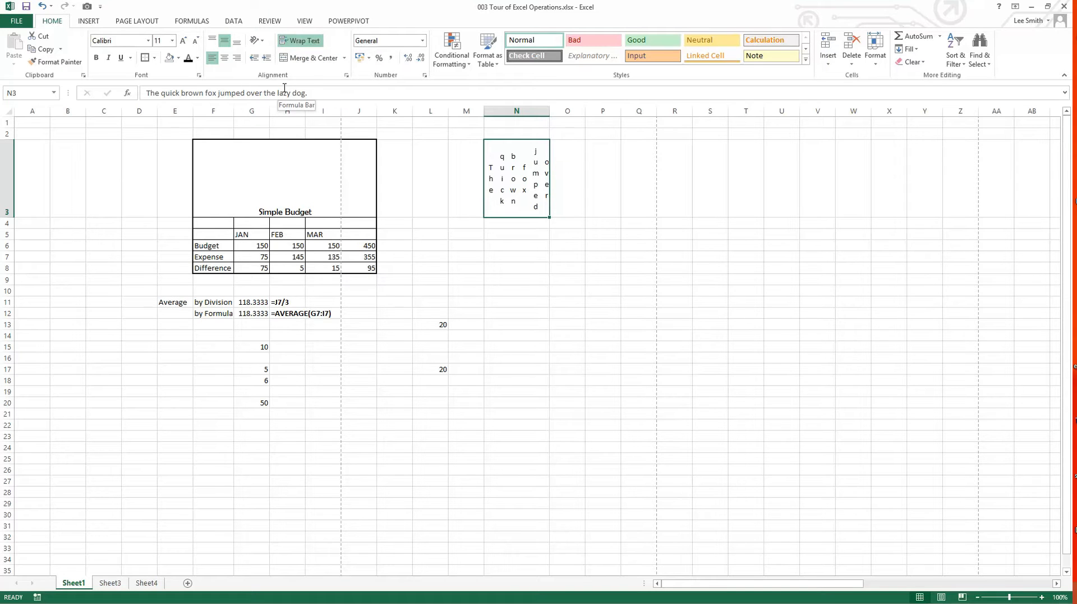
left_click(258, 41)
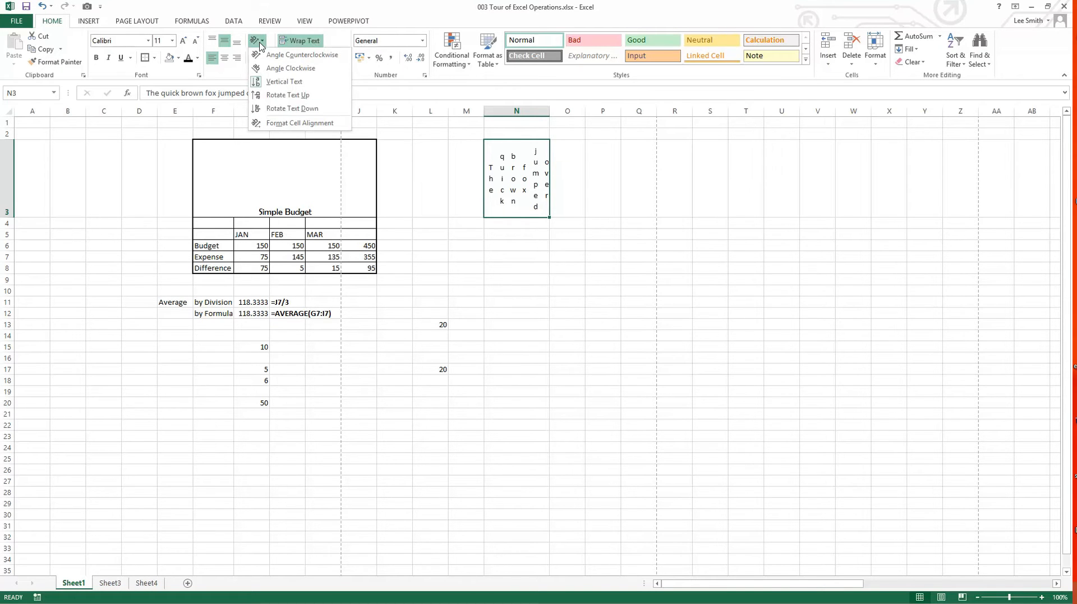
left_click(279, 108)
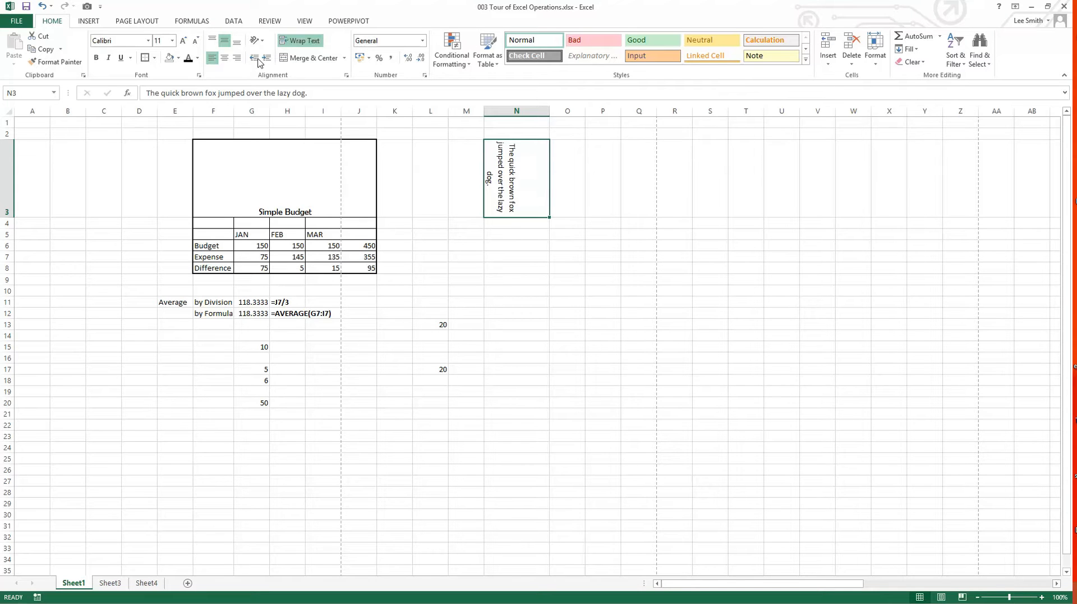
Set the text orientation of N3 to a shallow downward slope in Format Cells, and widen column N to about double
right_click(495, 172)
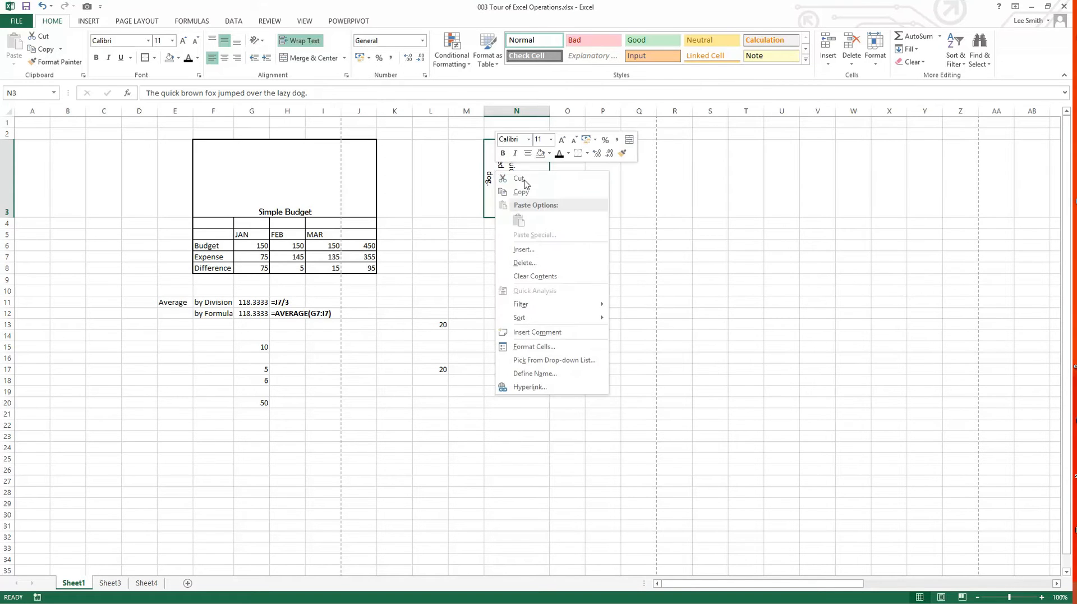
left_click(557, 354)
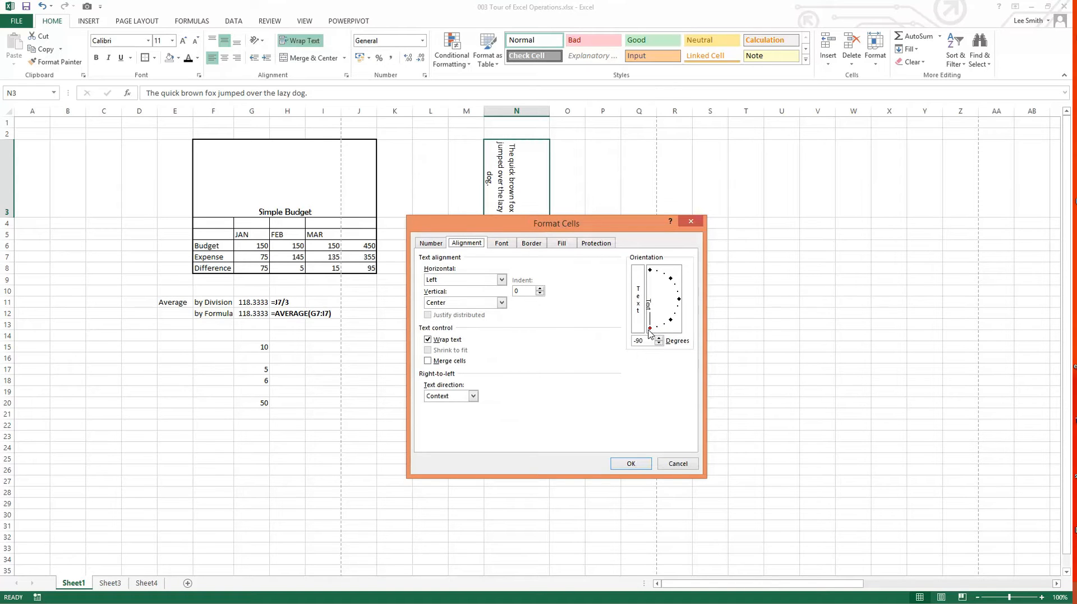
left_click_drag(650, 332, 688, 322)
left_click(631, 464)
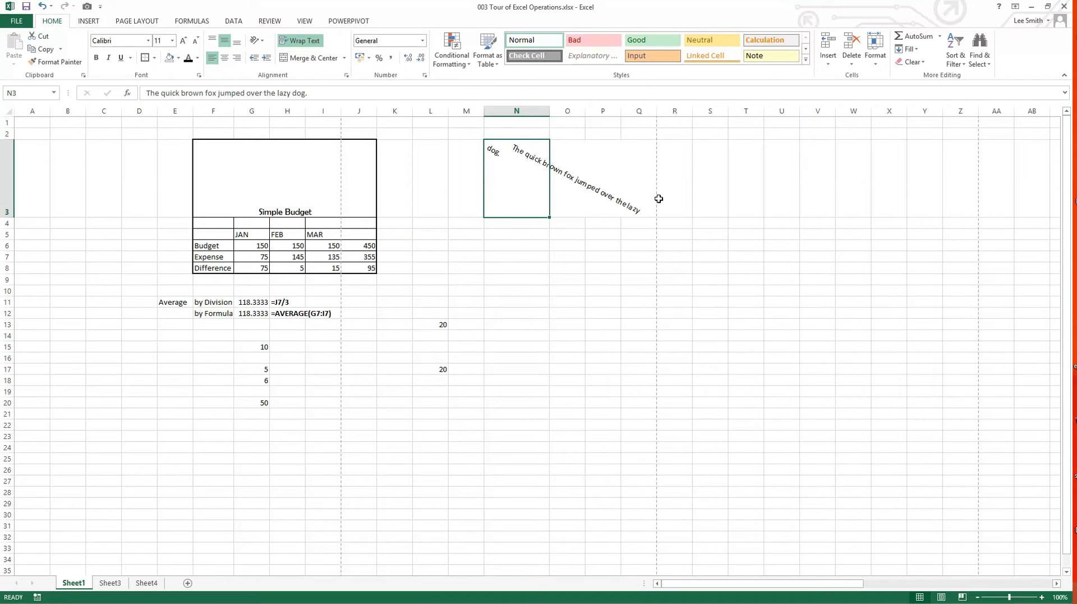
left_click_drag(550, 112, 615, 113)
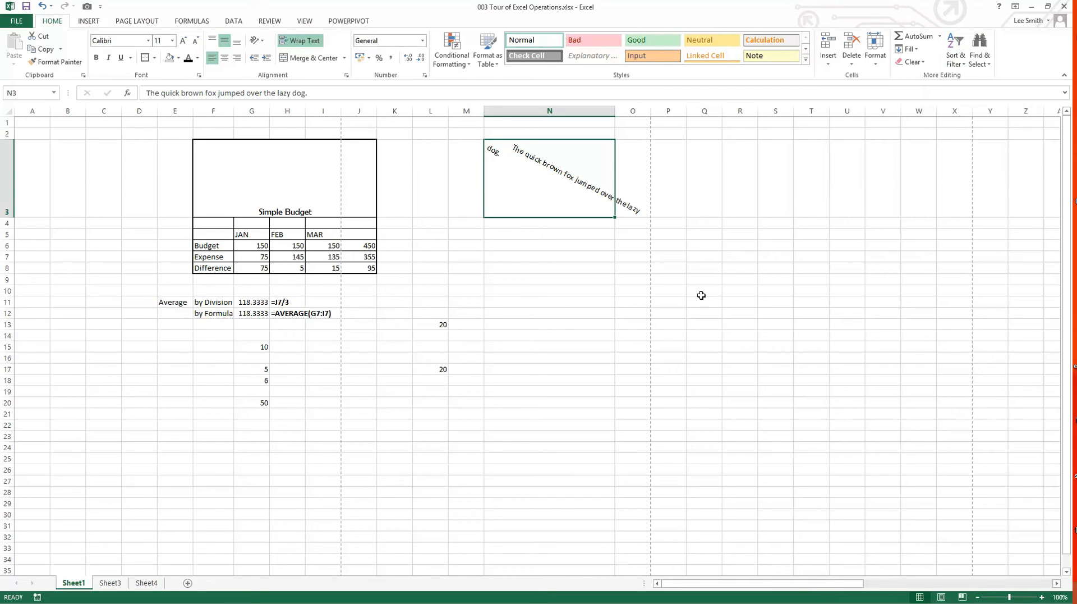
left_click(89, 21)
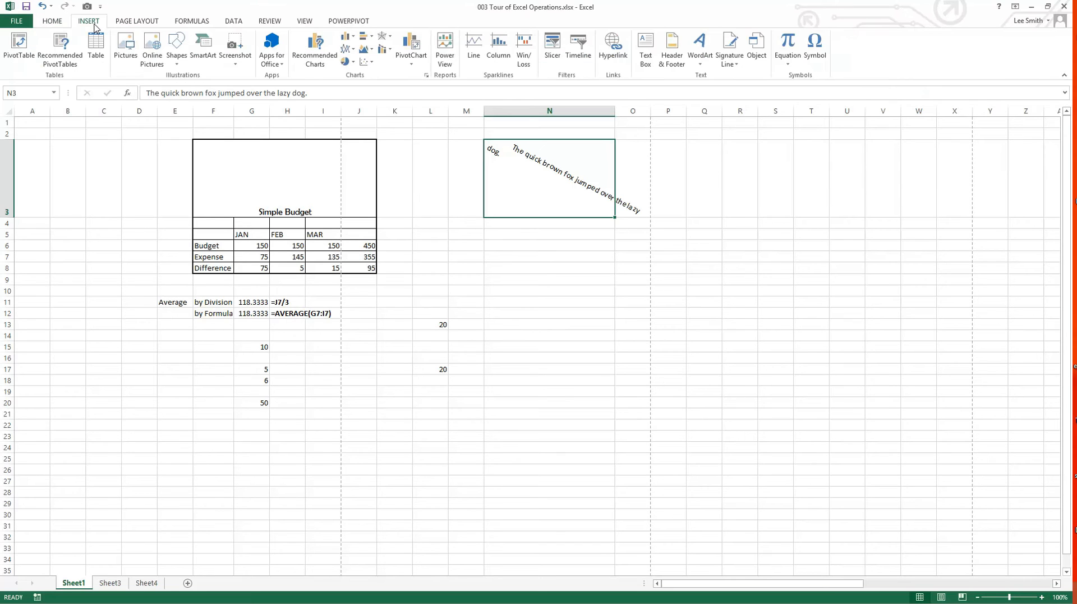
left_click(137, 21)
left_click(190, 23)
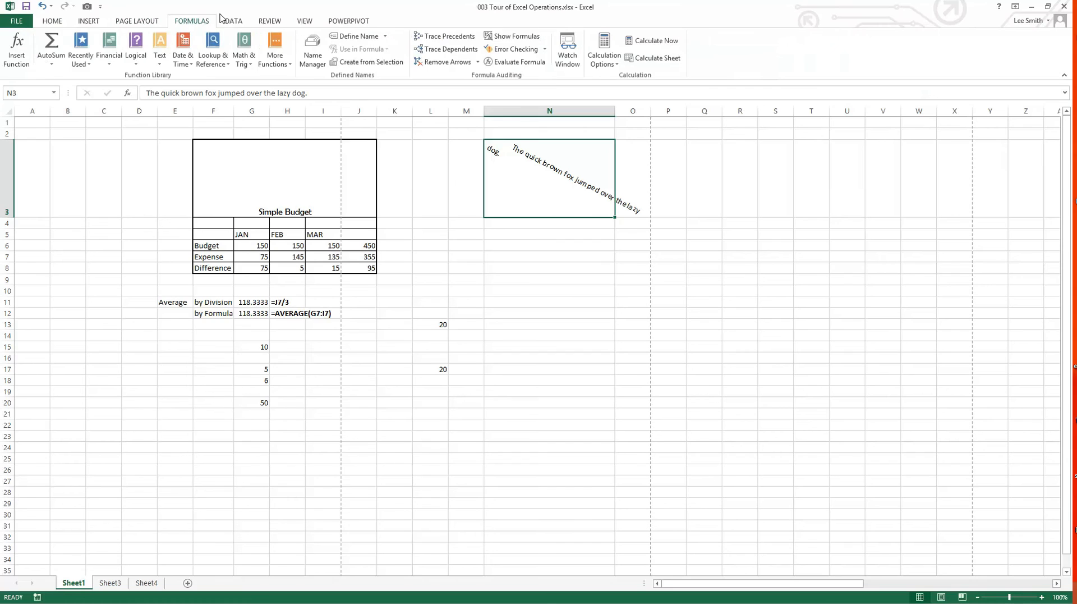
left_click(237, 24)
left_click(268, 23)
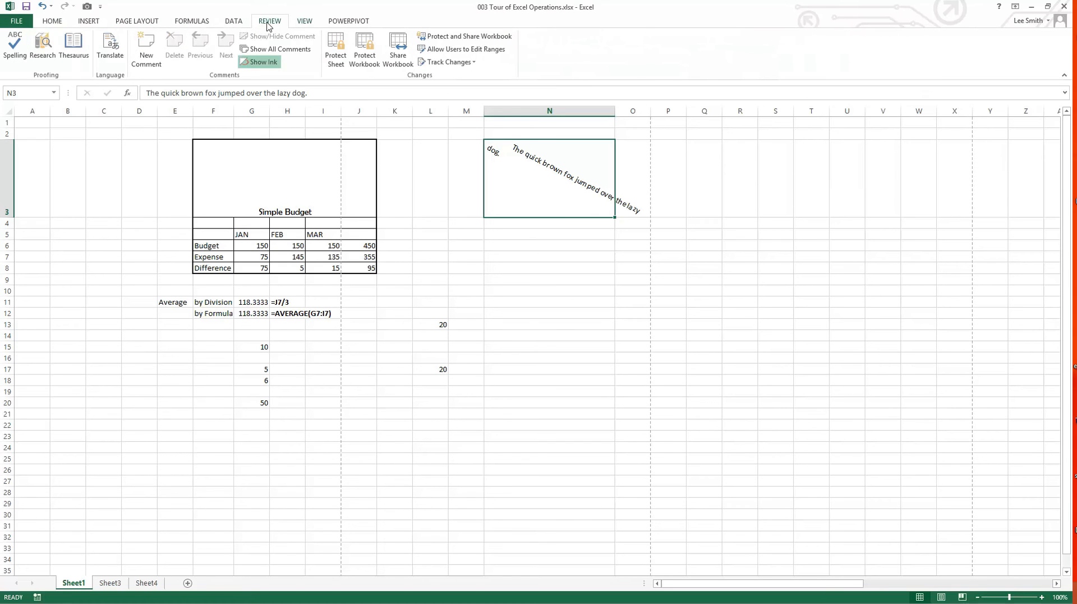
left_click(52, 22)
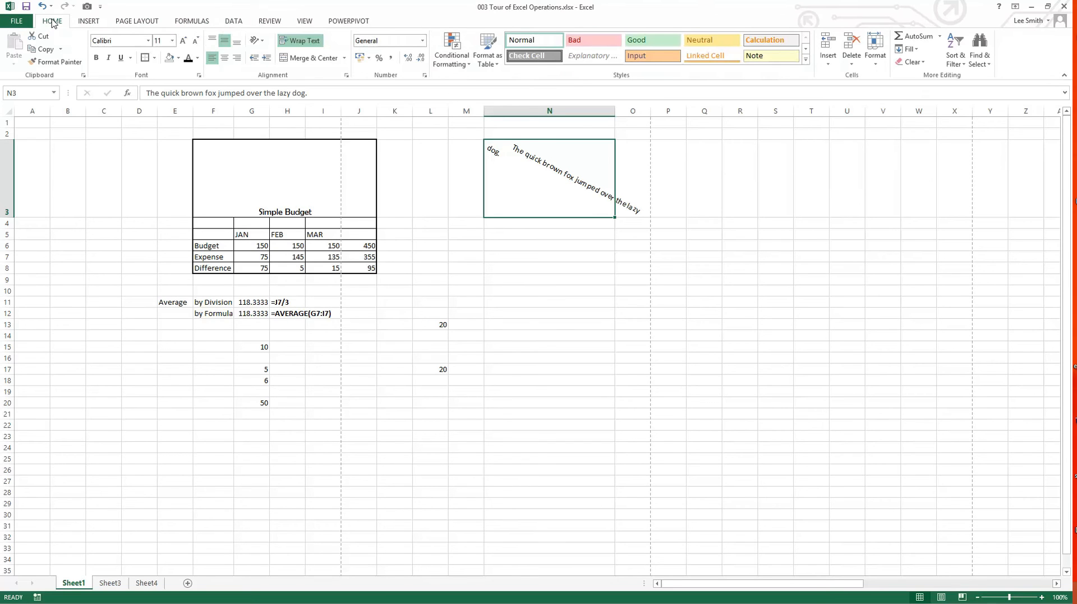